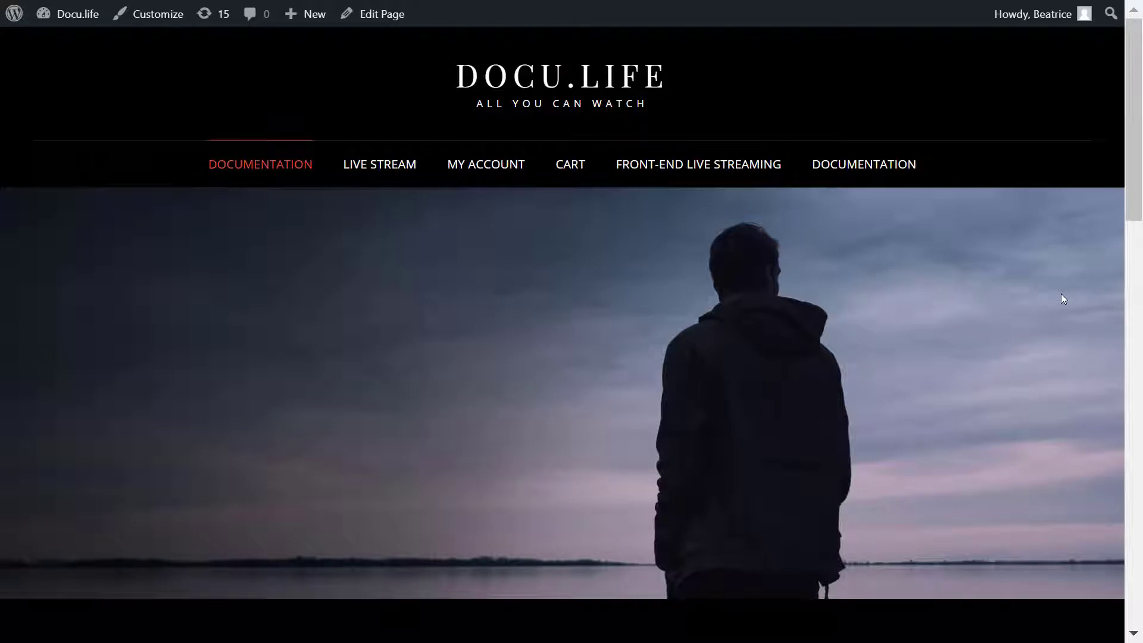
Check the empty Front-end Live Streaming page, then go to the About WordPress admin page
left_click(721, 178)
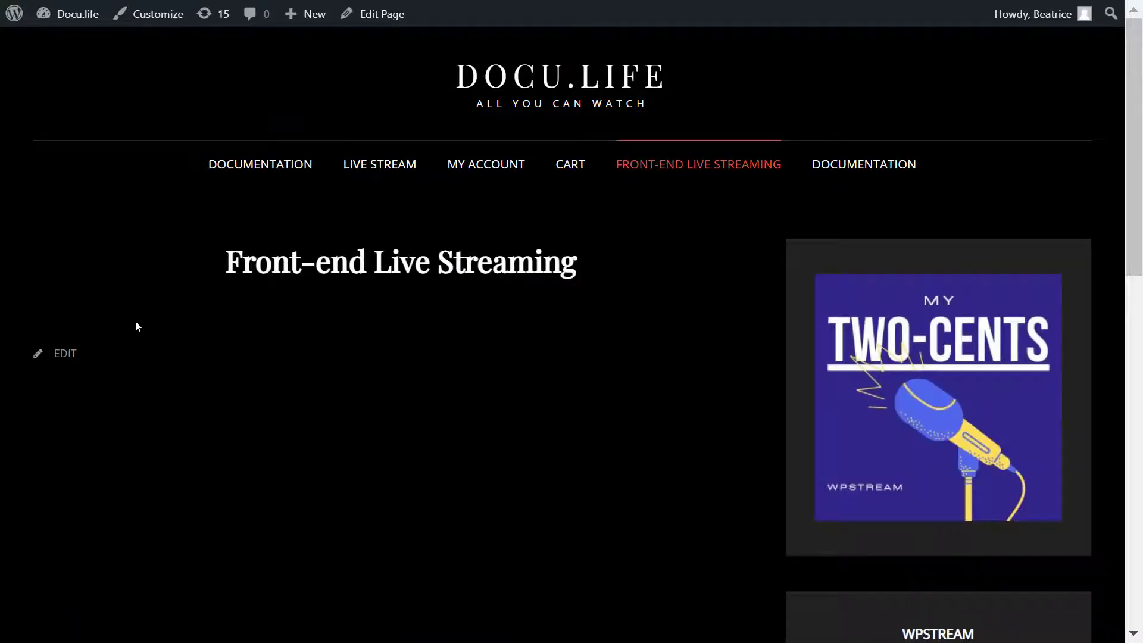
left_click(23, 31)
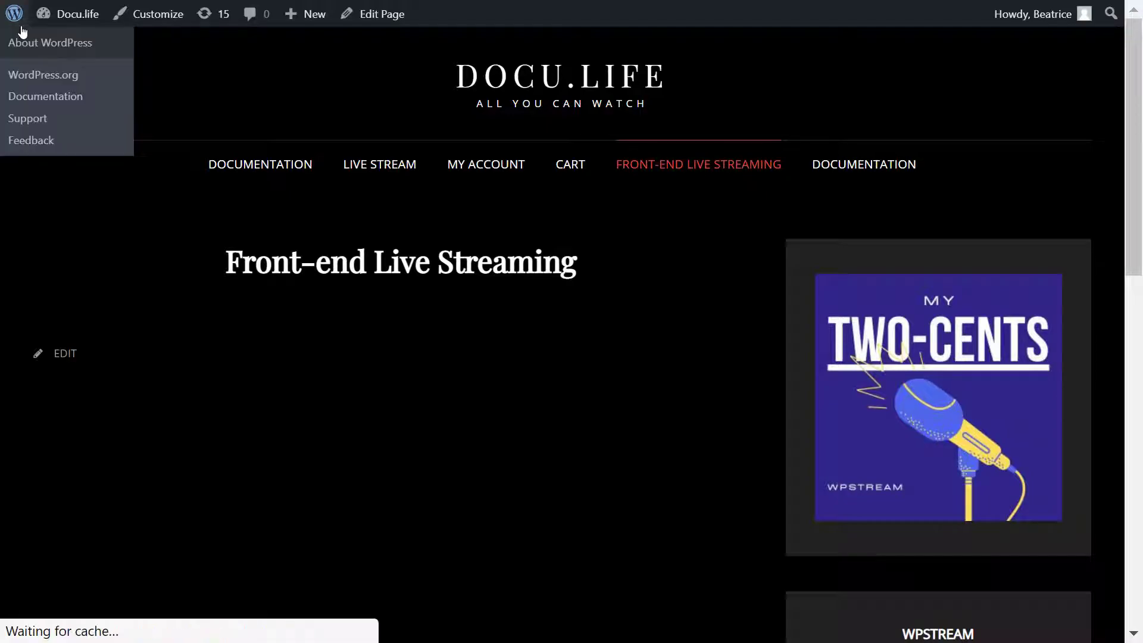
Search Add New plugins for 'wpstream' and install the WpStream plugin
mouse_move(112, 400)
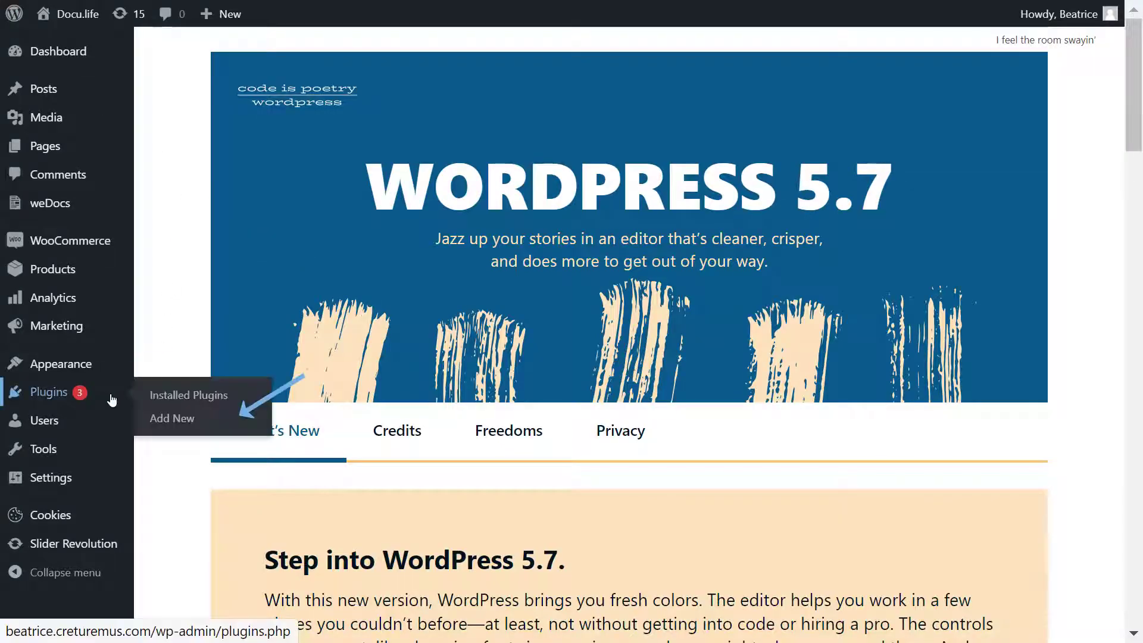
left_click(208, 420)
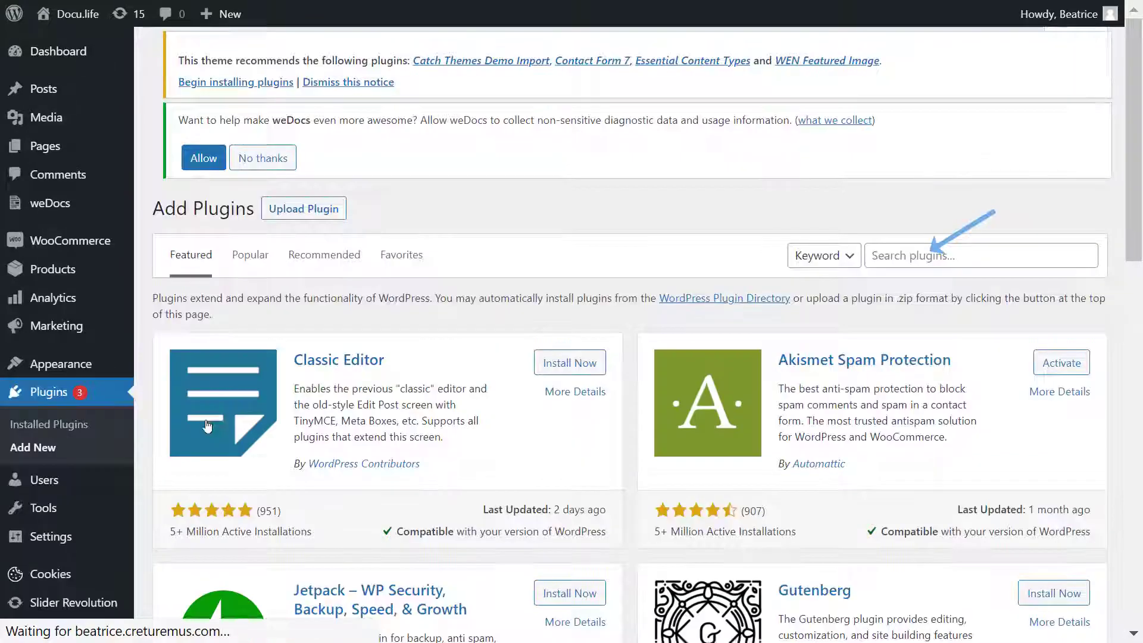
left_click(956, 265)
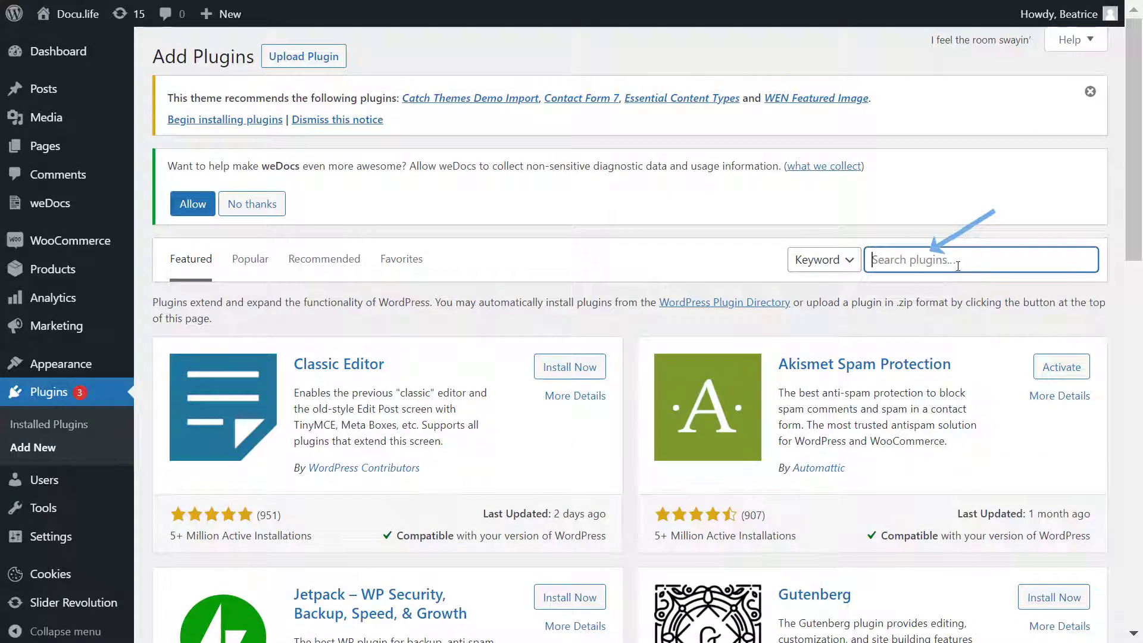
type("wpstream")
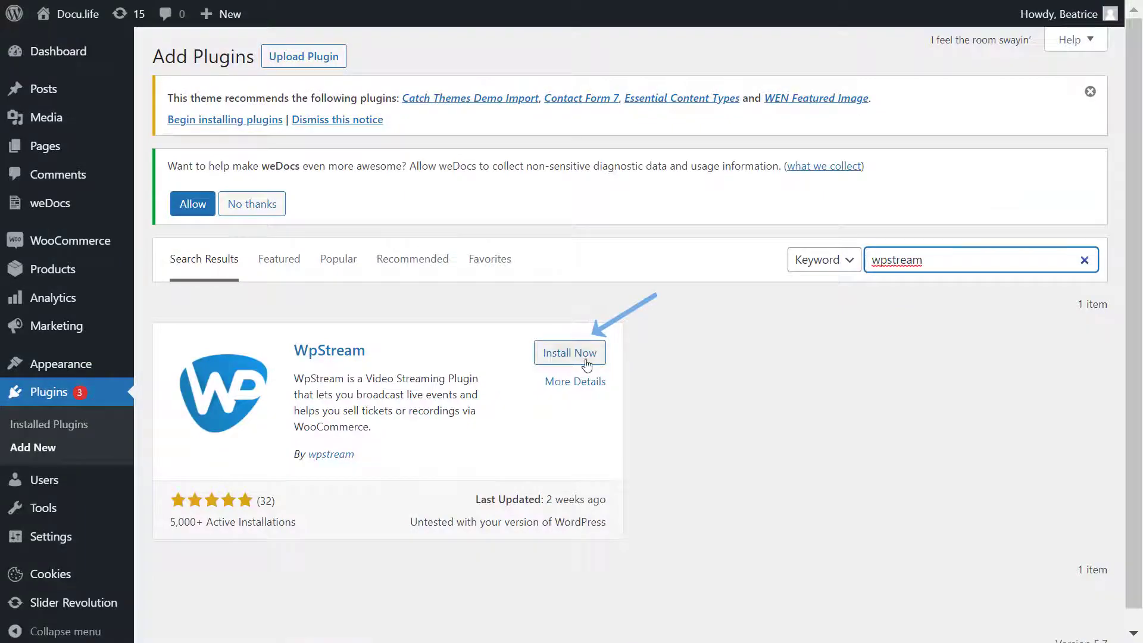
left_click(587, 353)
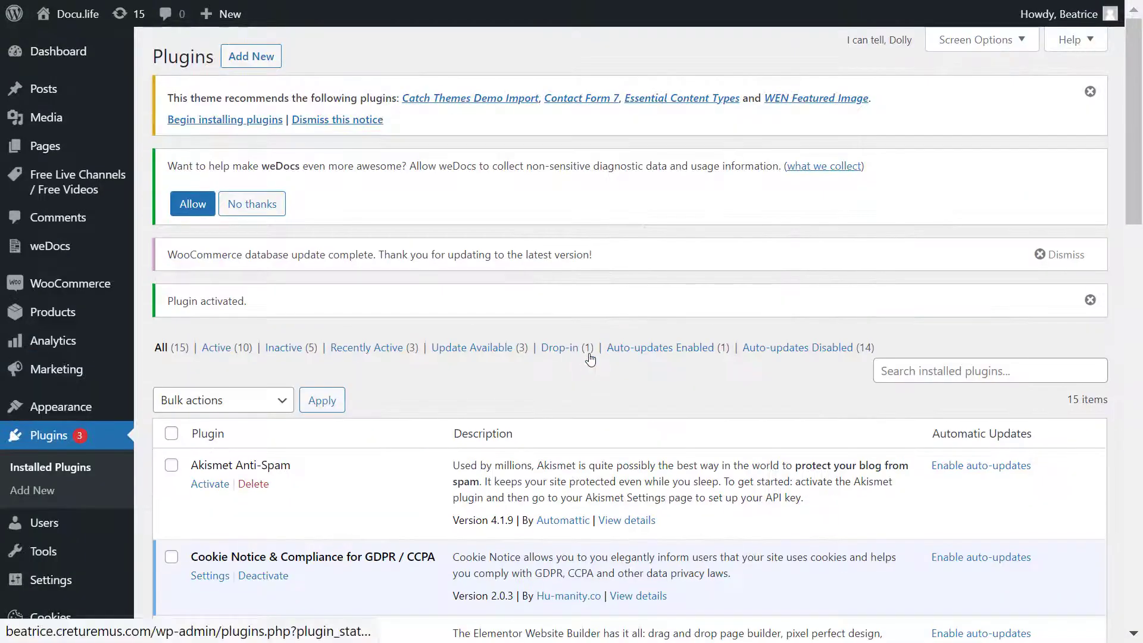
scroll(593, 357, "down", 10)
scroll(600, 351, "down", 9)
left_click_drag(255, 462, 199, 448)
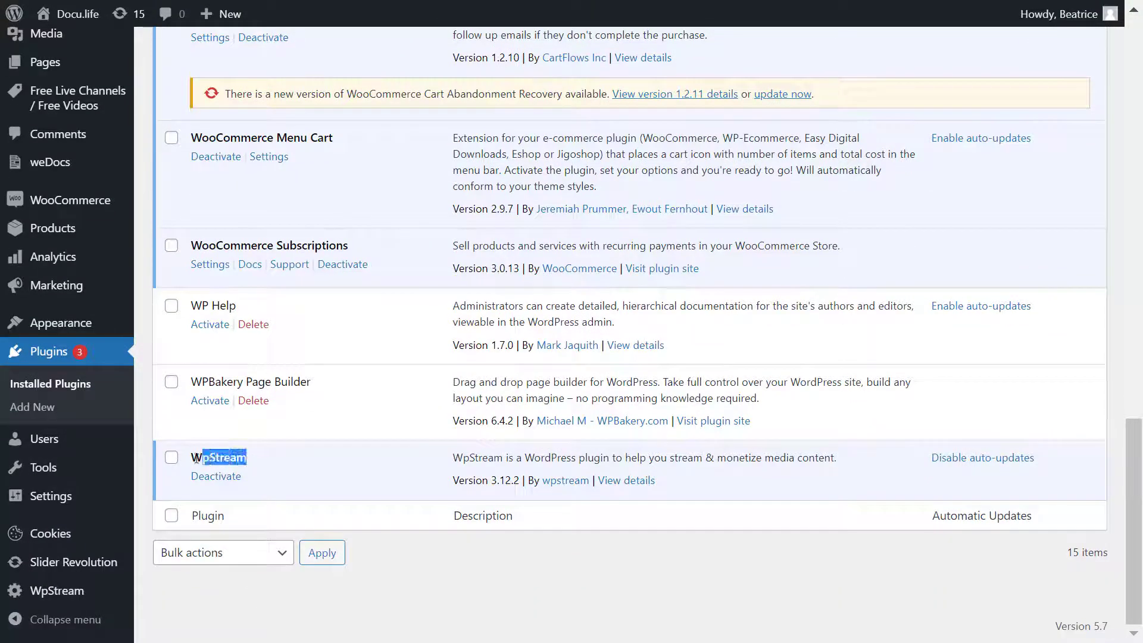
left_click(294, 465)
From WpStream Credentials, register a WpStream.net account with name, email and password on the Free Trial Package
mouse_move(41, 590)
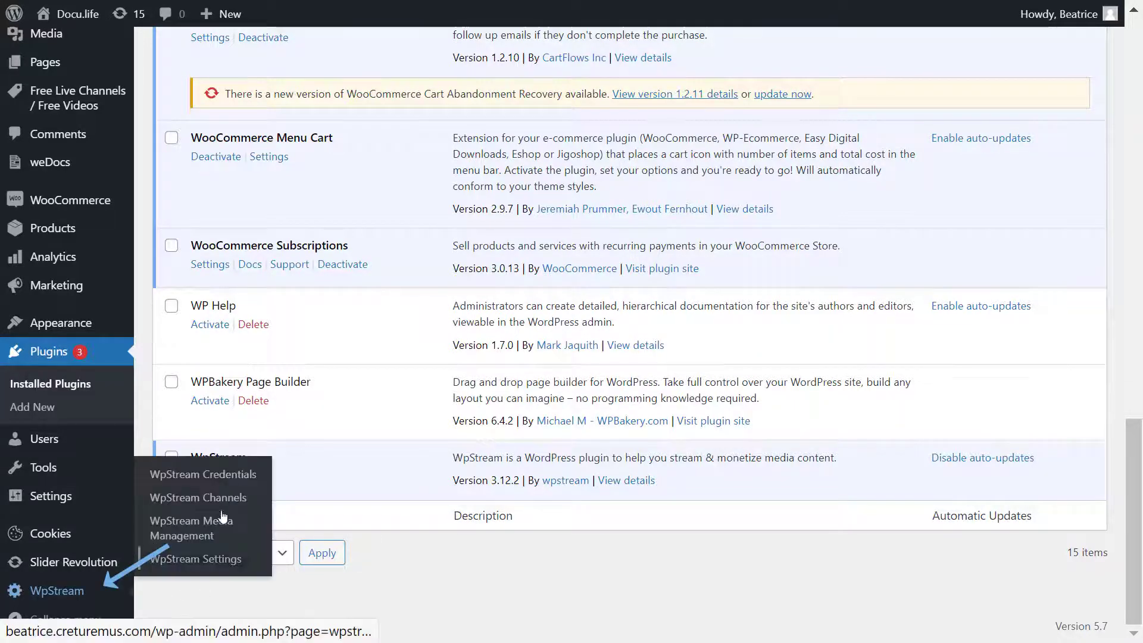
left_click(239, 483)
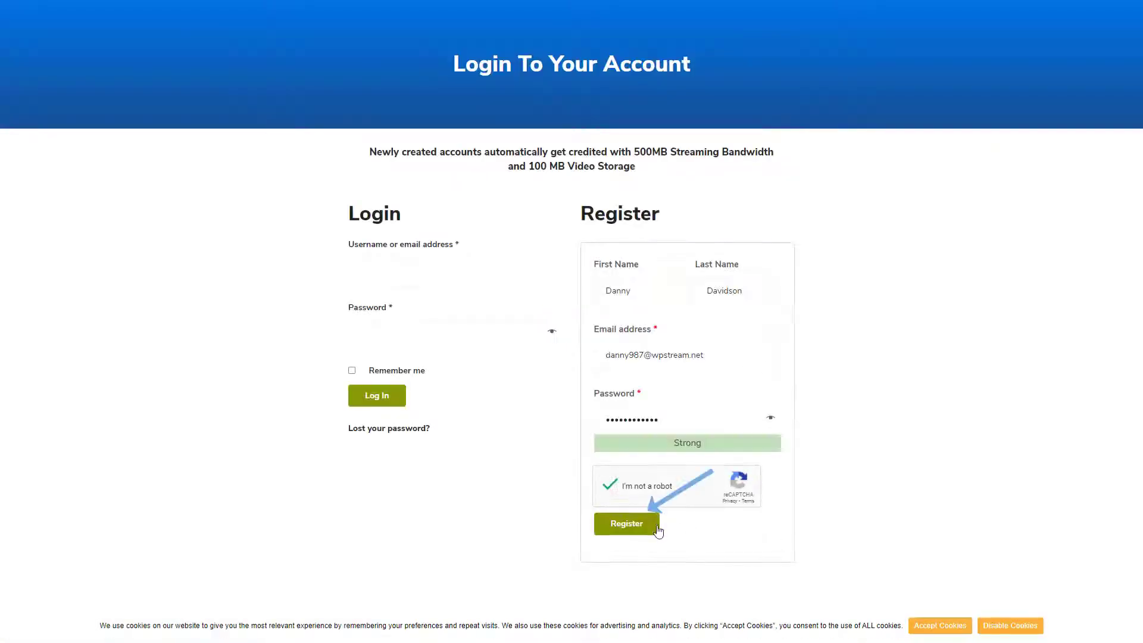
left_click(638, 526)
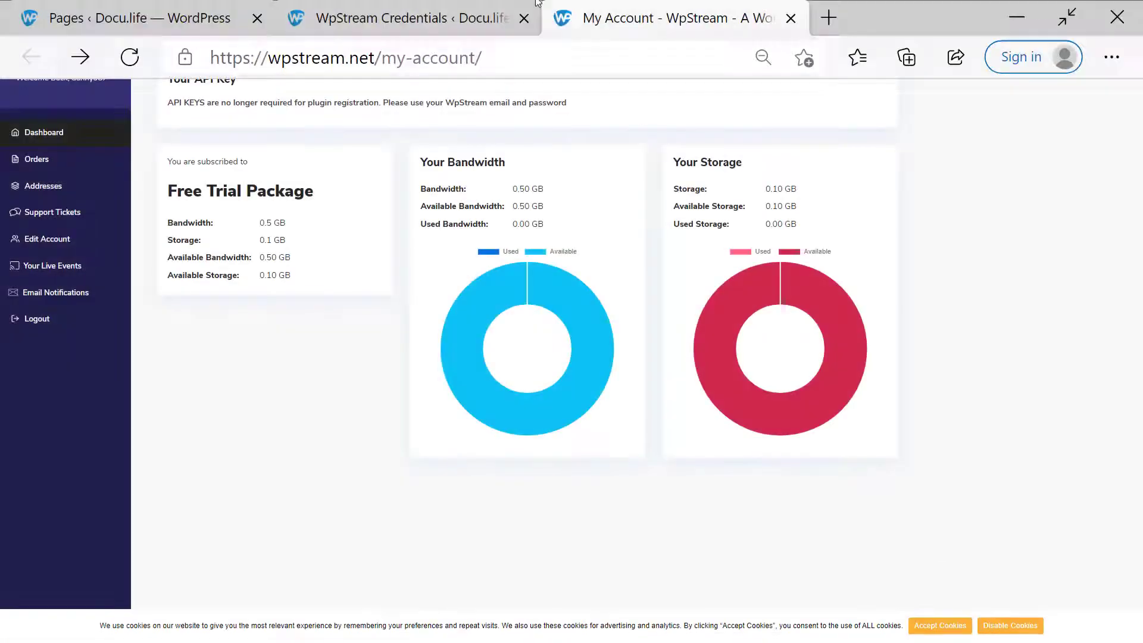
Save the WpStream.net credentials, then allow only Editors to broadcast on Free Live Channels
left_click(786, 18)
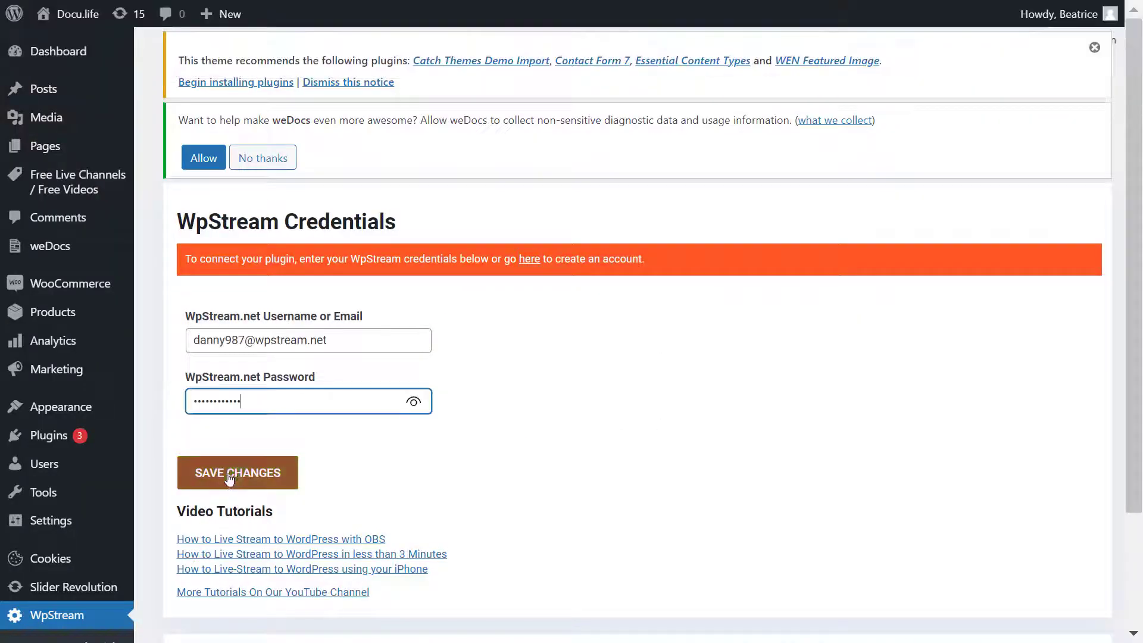
left_click(279, 487)
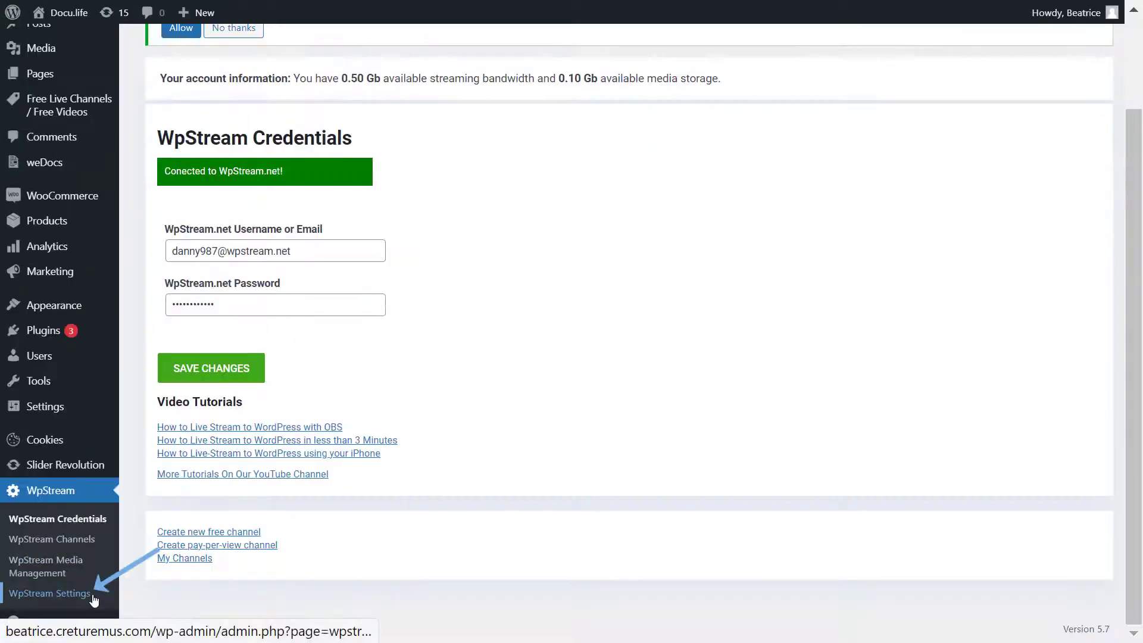
left_click(89, 594)
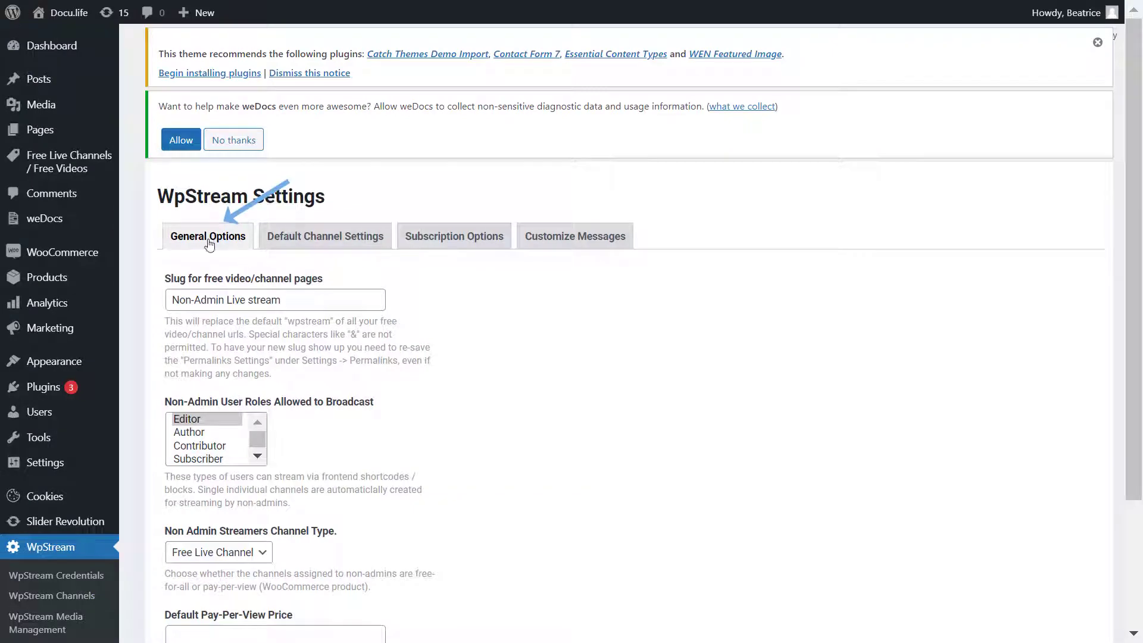
scroll(262, 285, "down", 3)
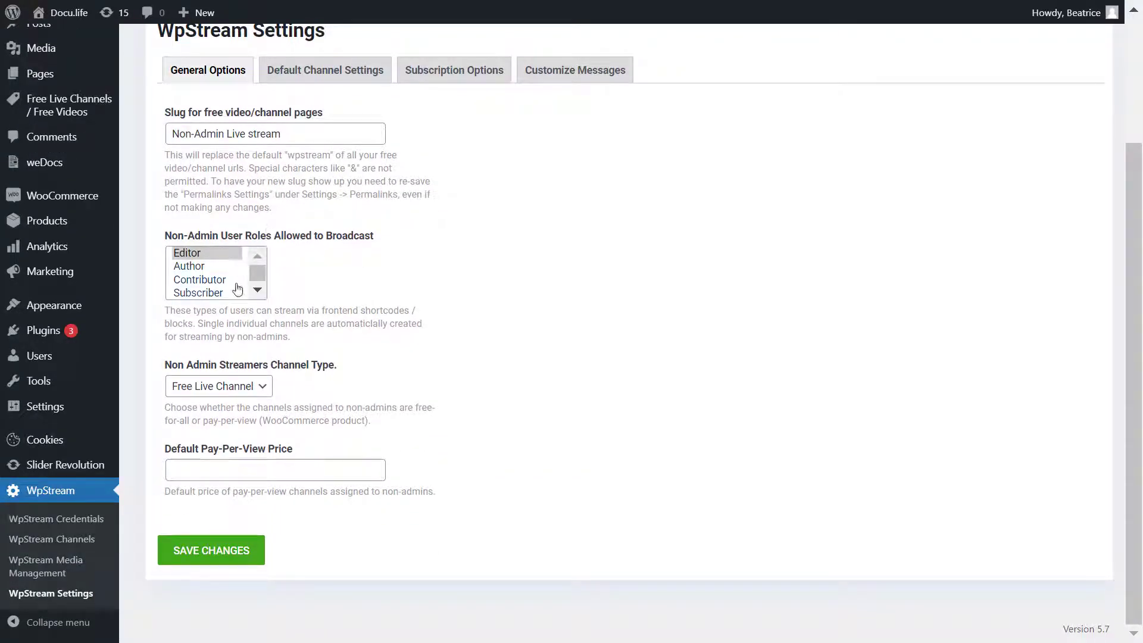
left_click(196, 267)
left_click(204, 281)
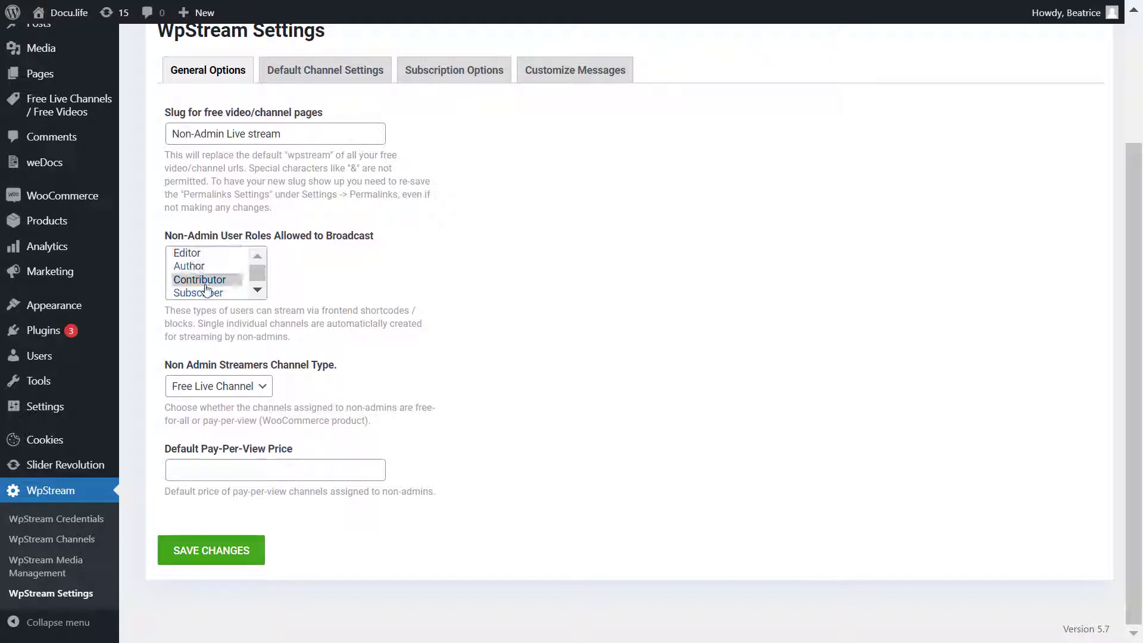
left_click(206, 292)
left_click(186, 254)
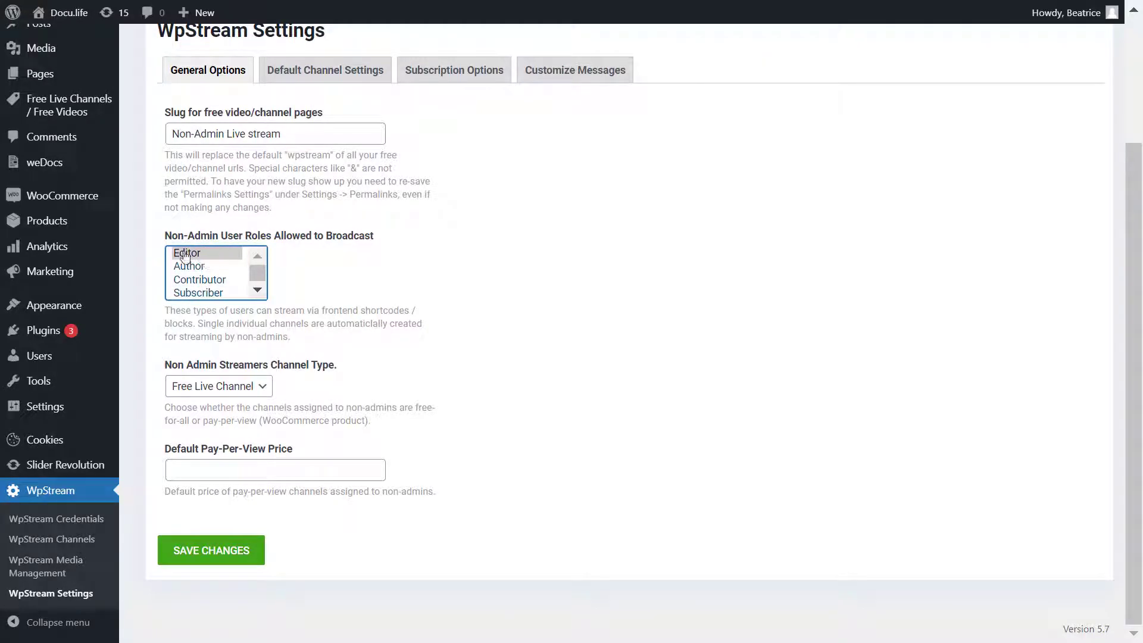
left_click(255, 381)
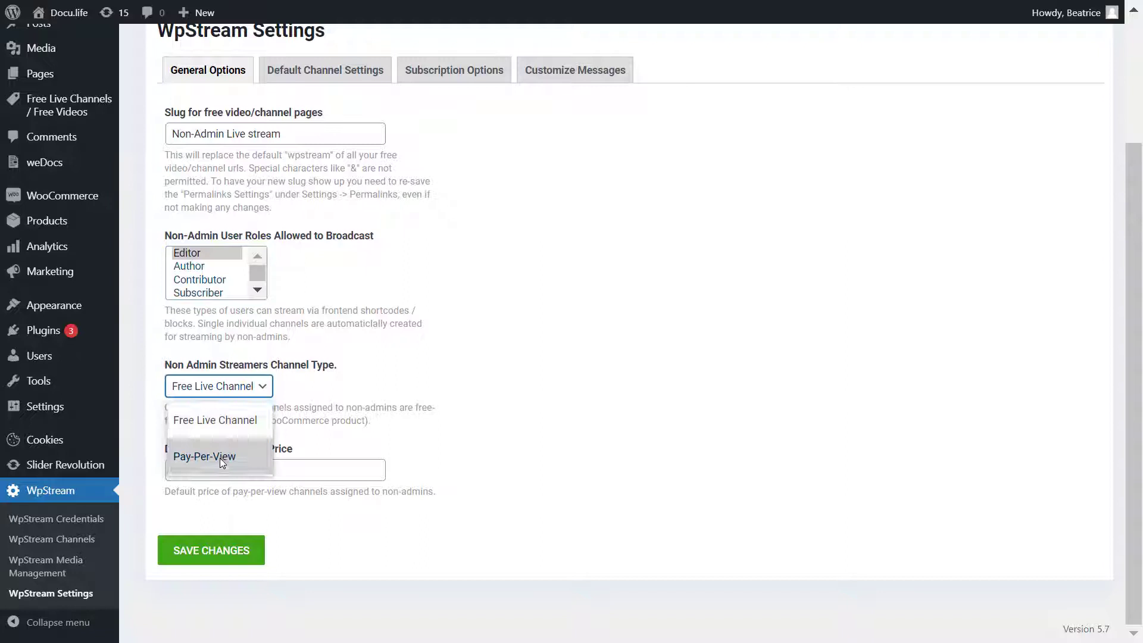
left_click(338, 405)
left_click(262, 555)
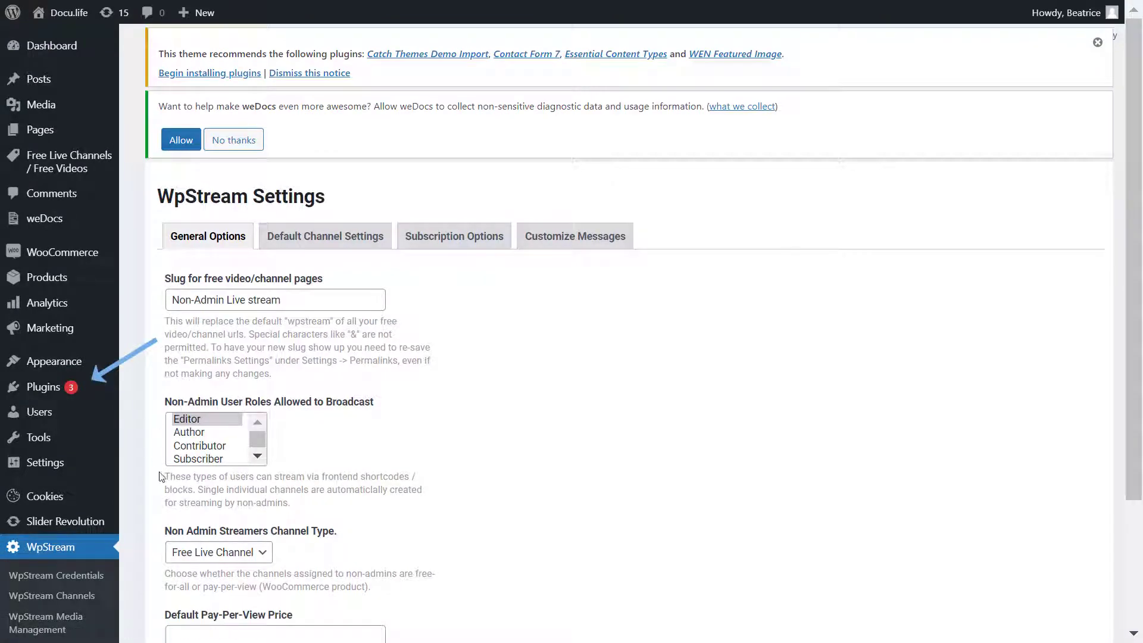
Activate the WPBakery Page Builder plugin from the installed plugins list
left_click(96, 387)
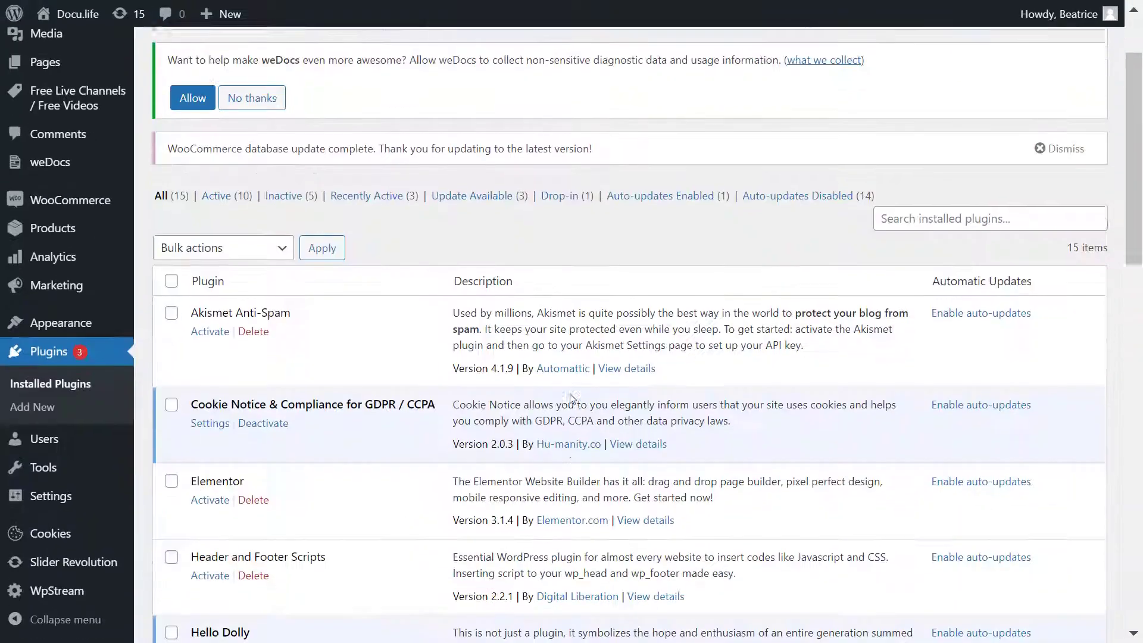
scroll(191, 394, "down", 15)
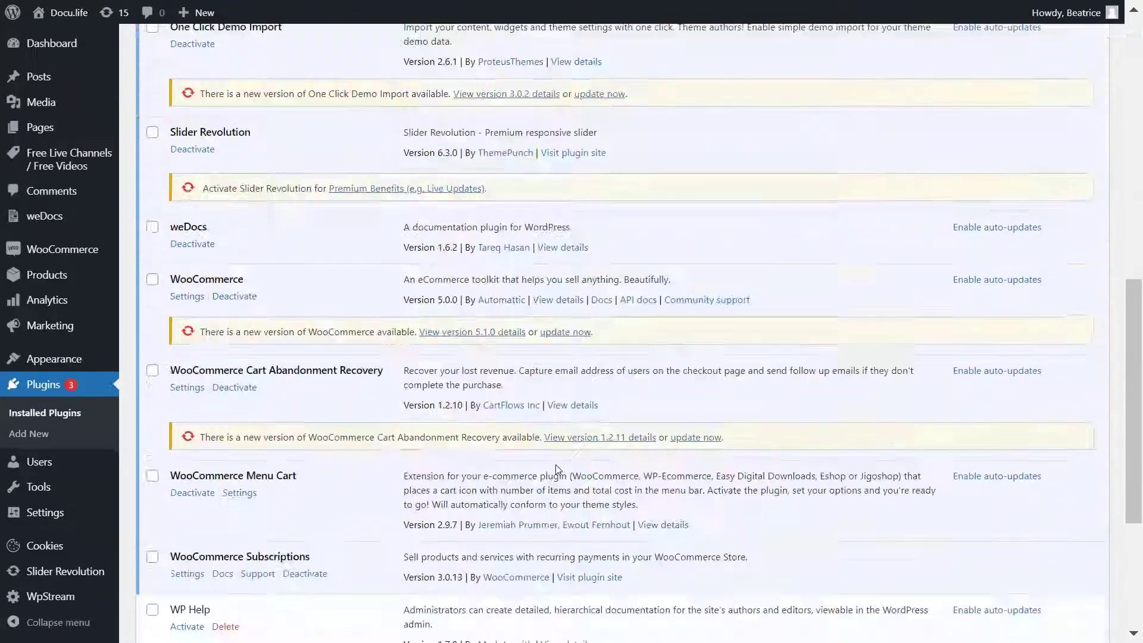
left_click_drag(277, 411, 170, 412)
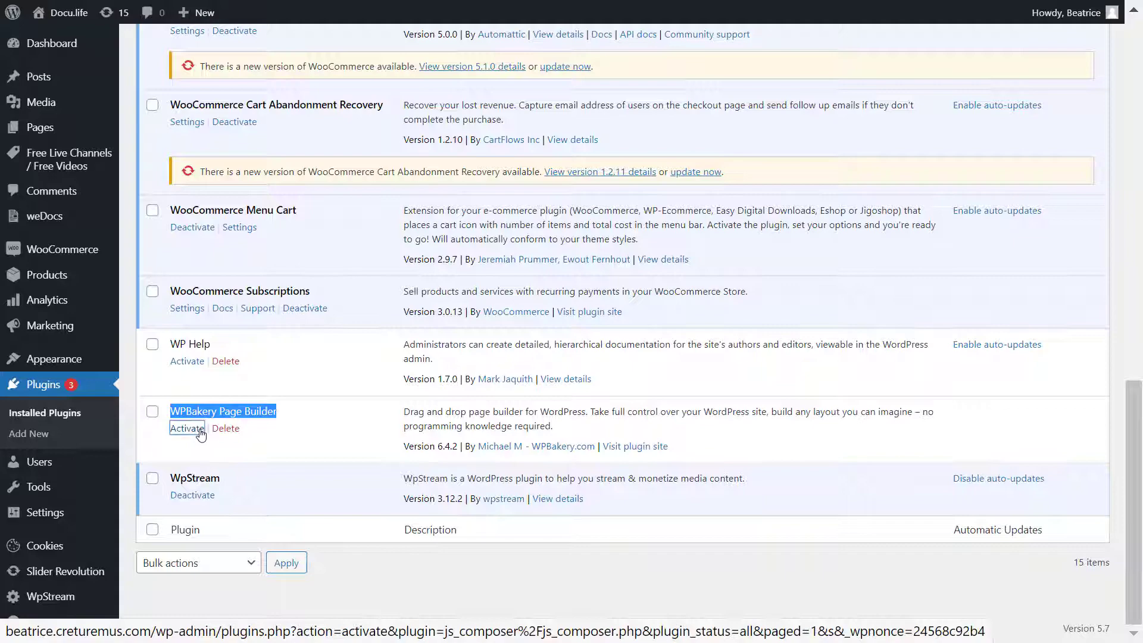
left_click(200, 430)
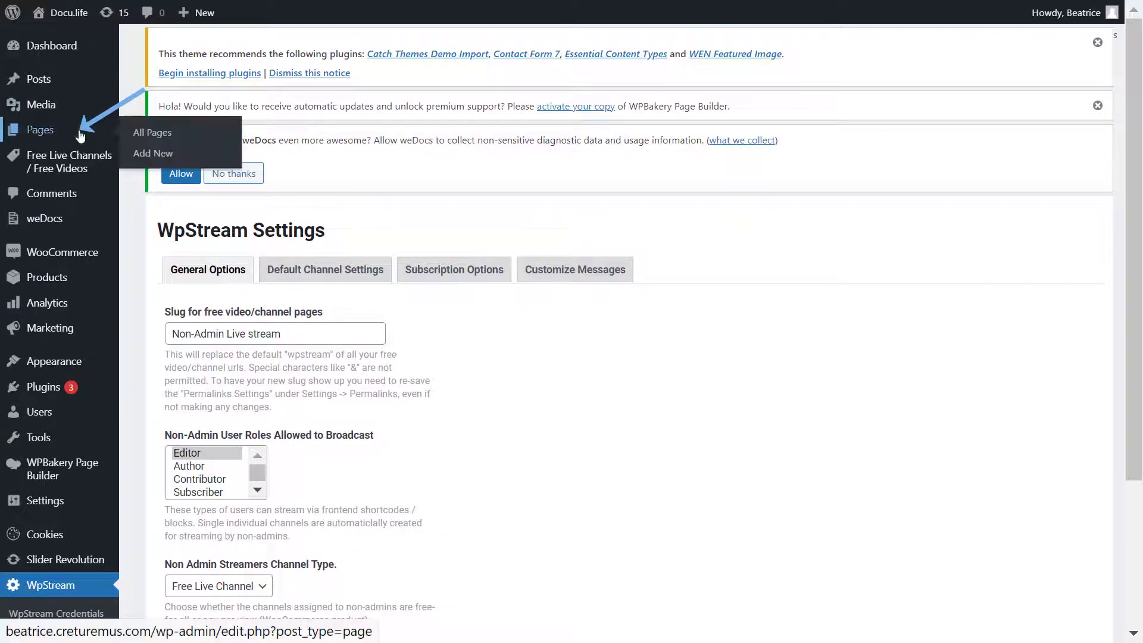
Open the Front-end Live Streaming page from All Pages in WPBakery Page Builder
left_click(135, 124)
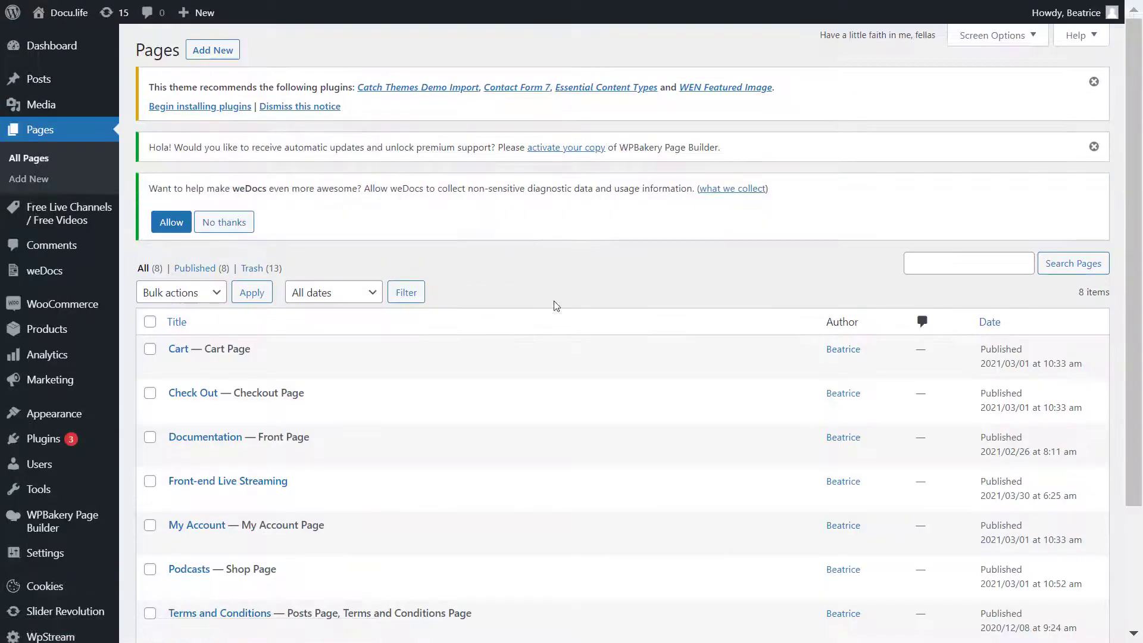
scroll(571, 315, "down", 2)
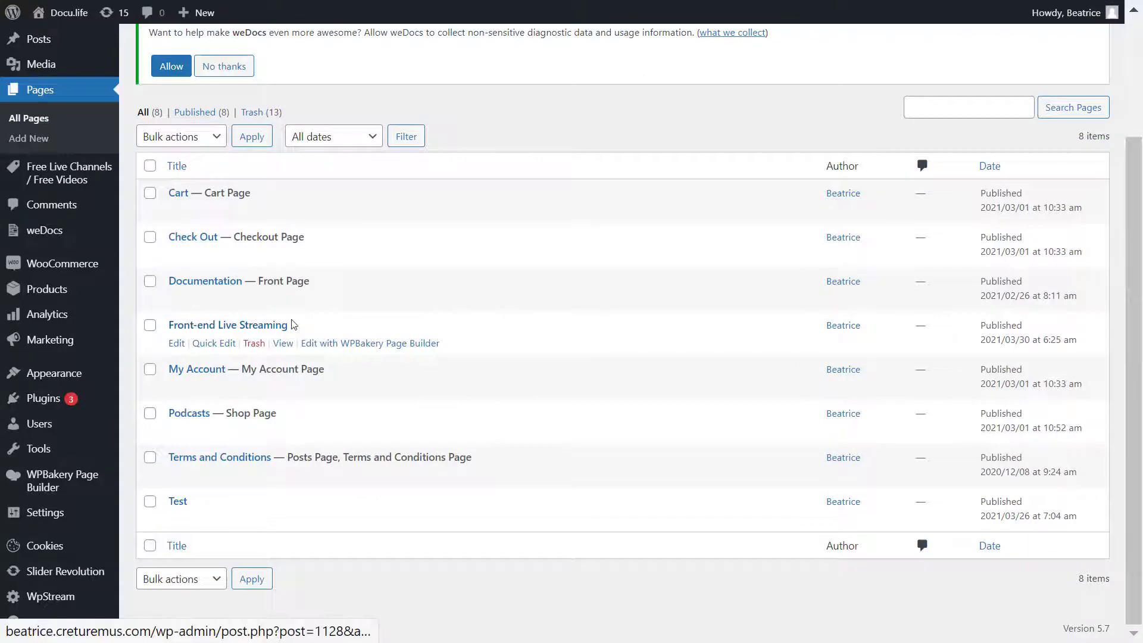
scroll(319, 321, "up", 3)
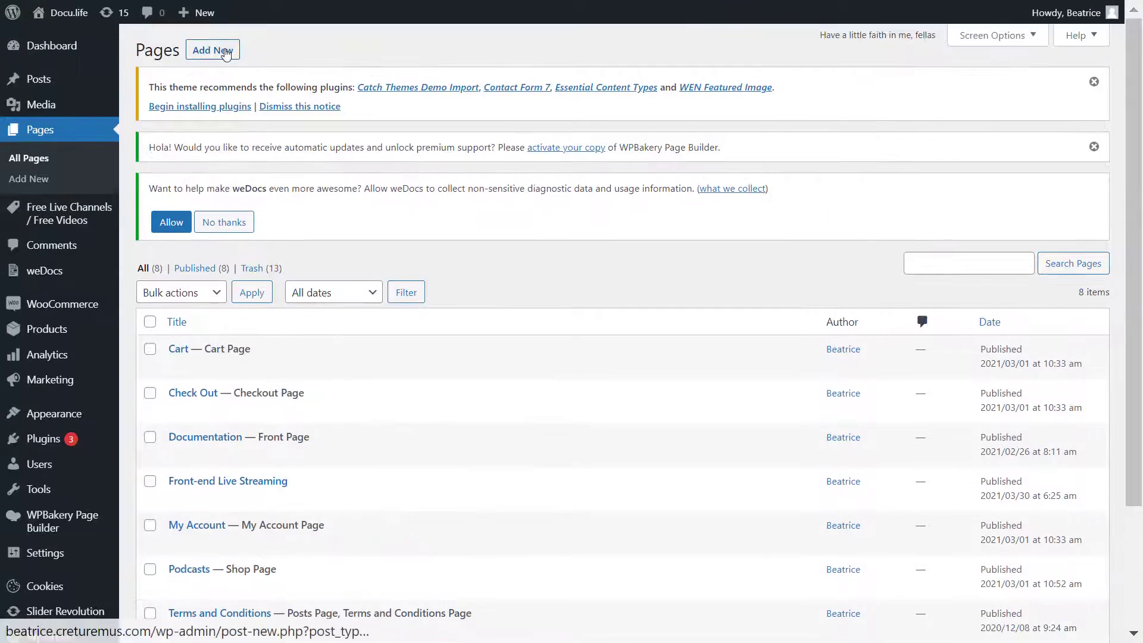
scroll(475, 363, "down", 3)
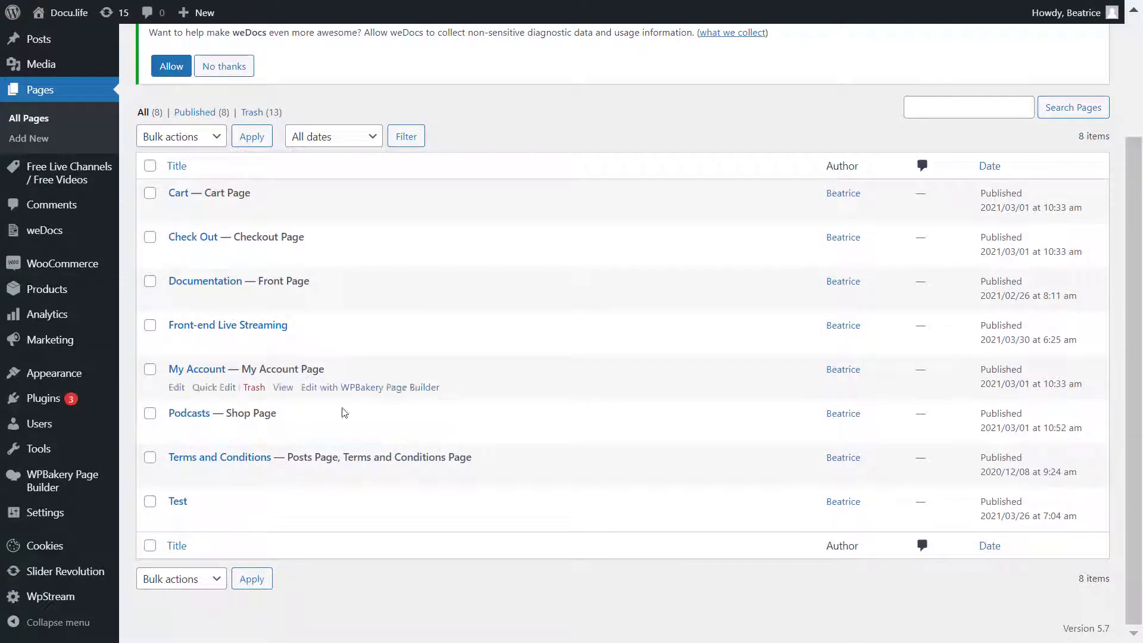
left_click(396, 345)
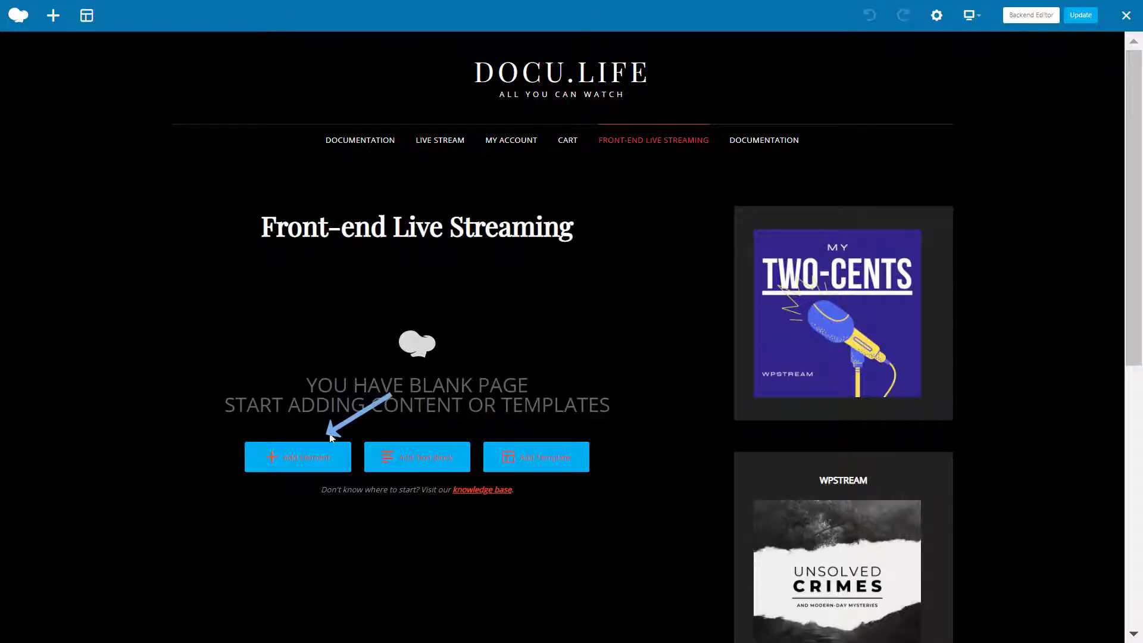
Add a WpStream Start Streaming Button element, then switch to the WordPress About tab
left_click(329, 457)
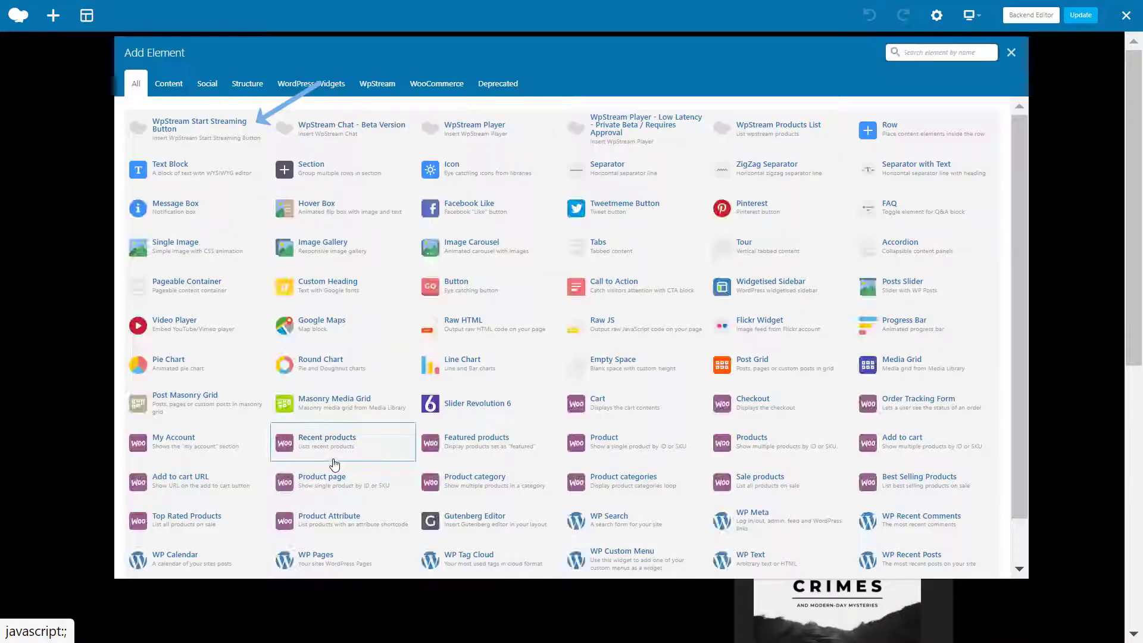
left_click(209, 143)
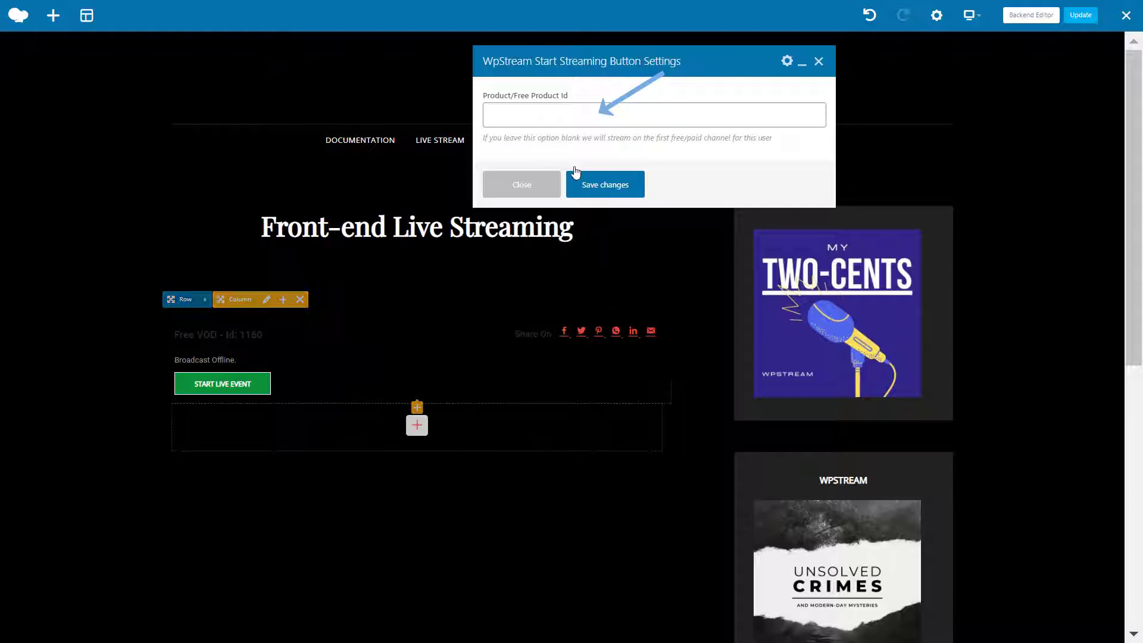
left_click(591, 122)
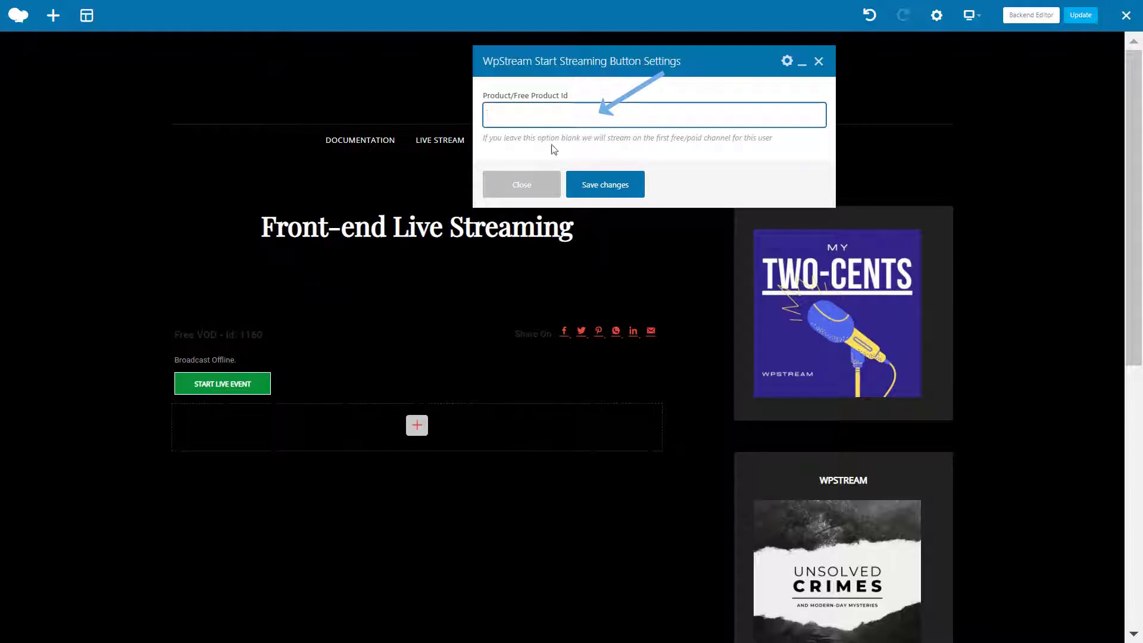
left_click(495, 5)
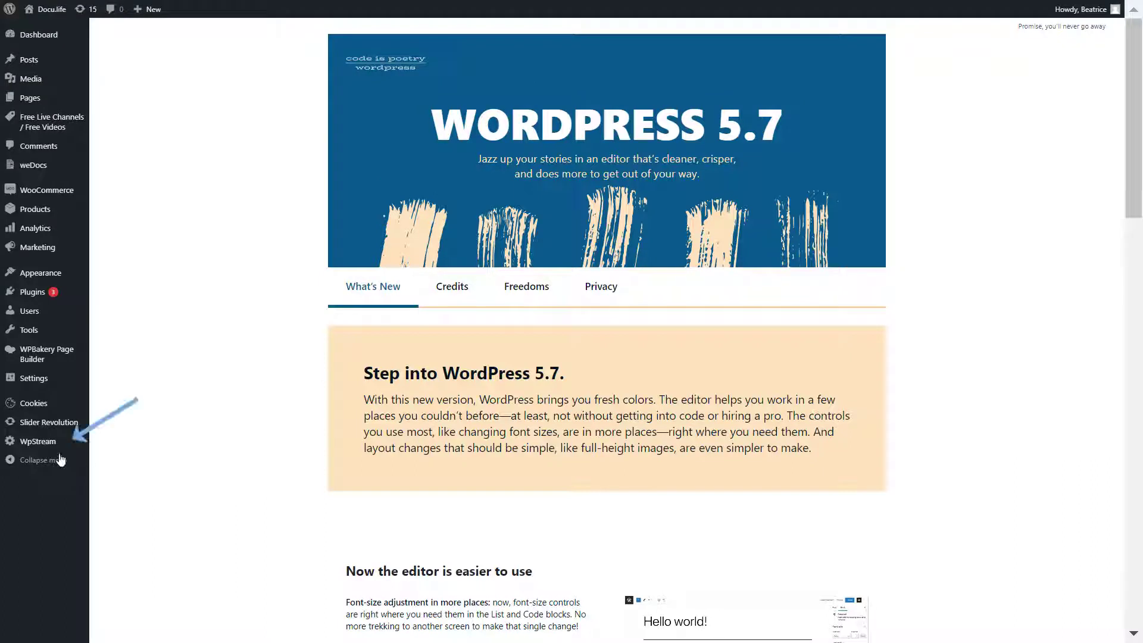
In WpStream Channels, select the Our Two Cents channel ID 1094 for copying
mouse_move(56, 455)
left_click(129, 460)
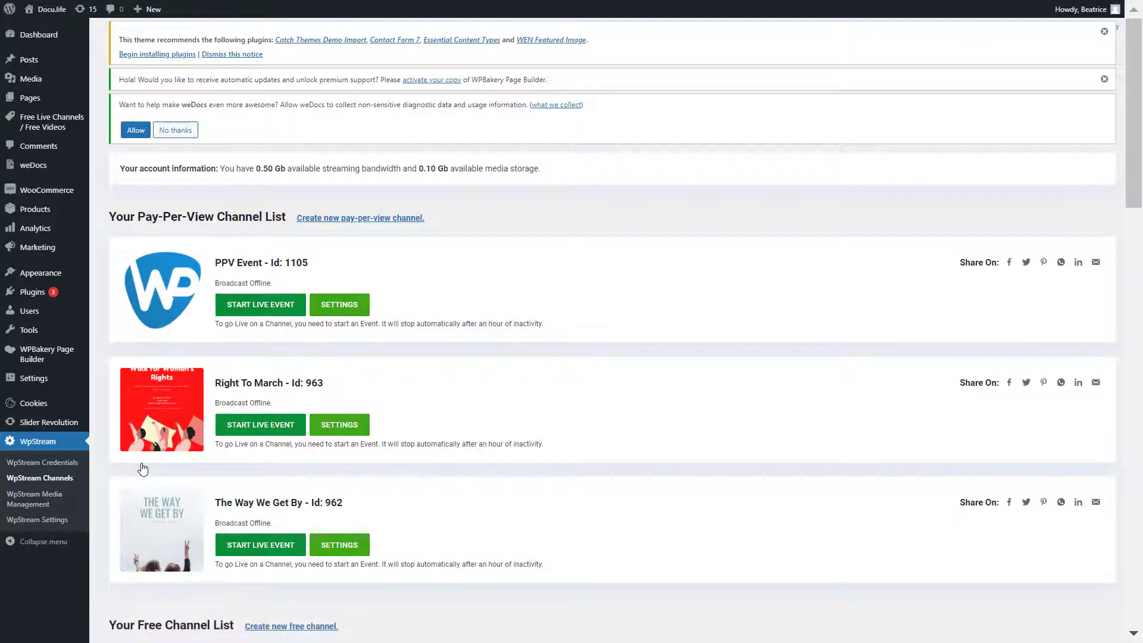
right_click(143, 468)
left_click(522, 441)
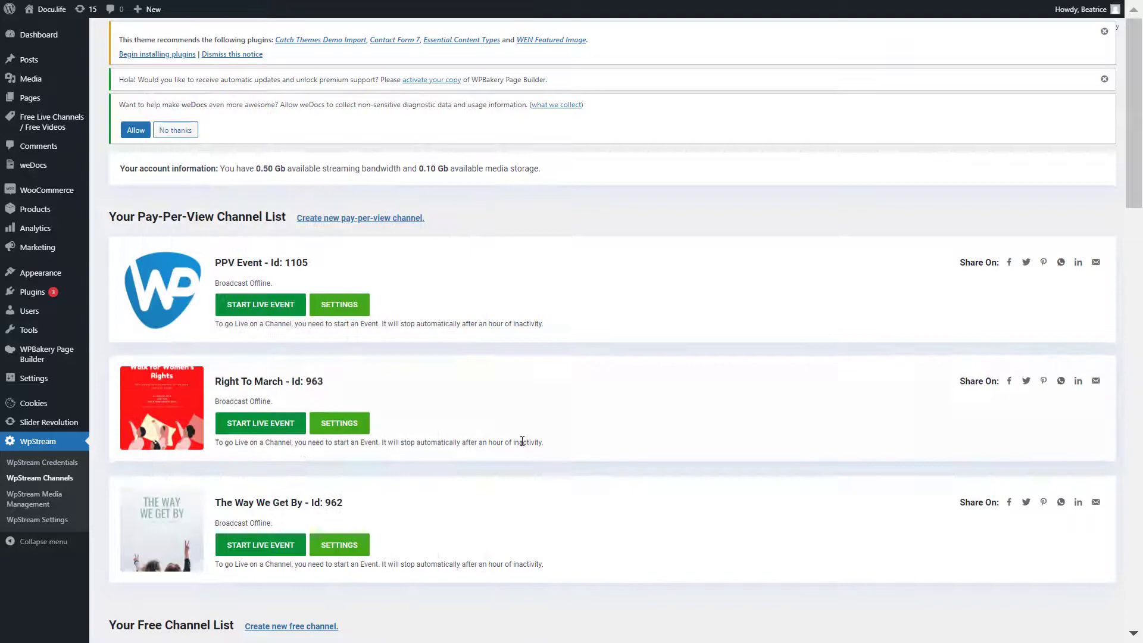
scroll(669, 421, "down", 16)
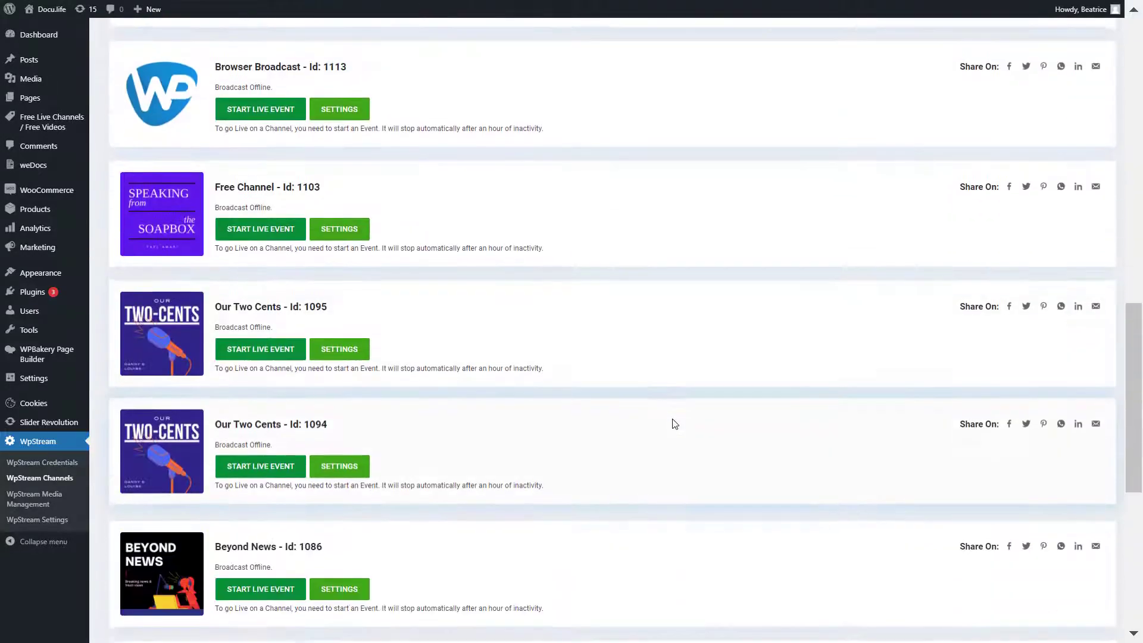
scroll(674, 424, "down", 5)
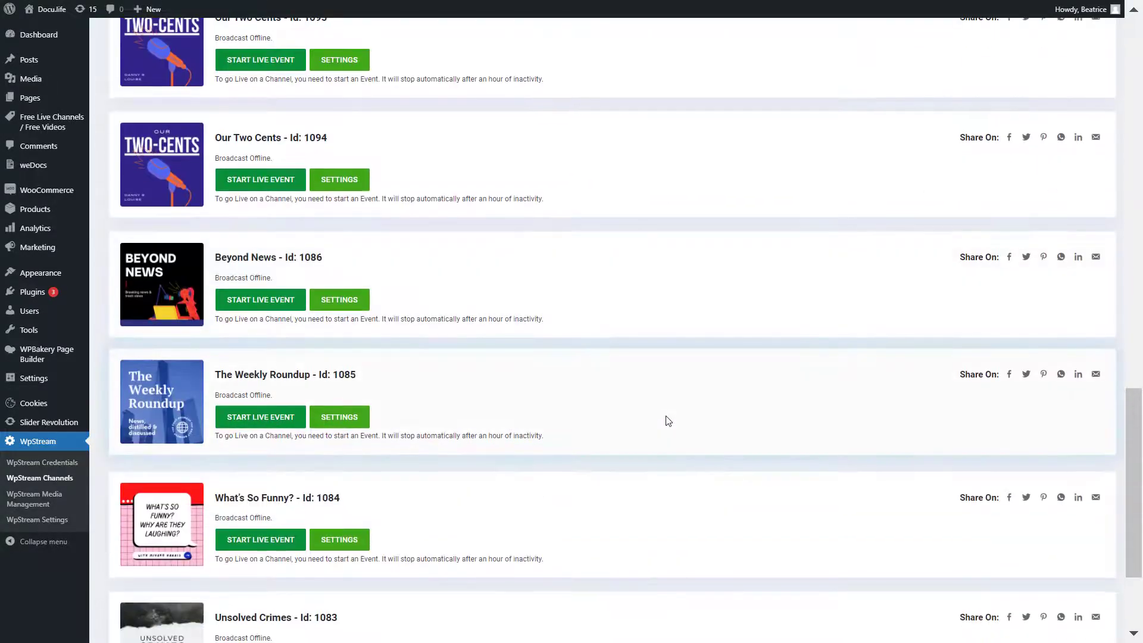
scroll(441, 301, "up", 2)
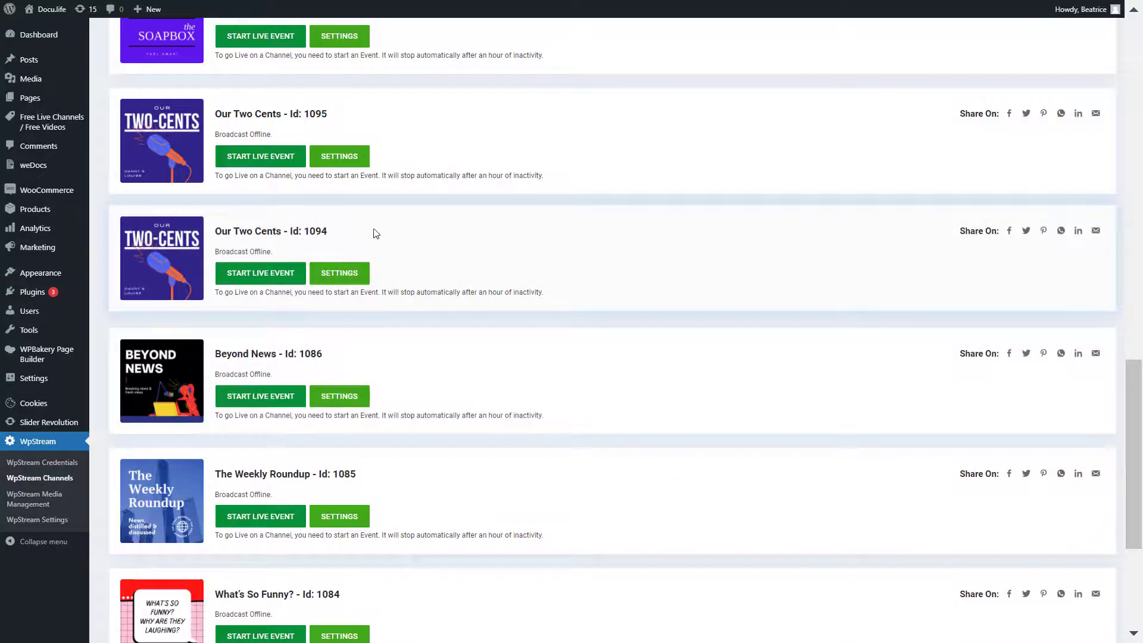
left_click_drag(327, 229, 303, 230)
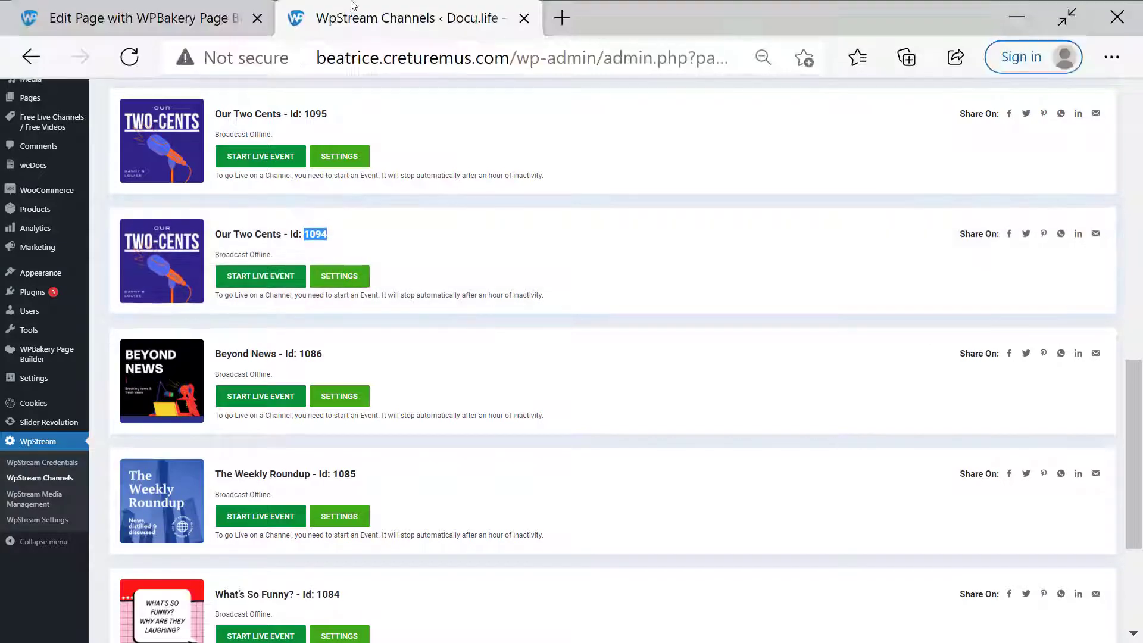
Set the streaming button's Free Product Id to 1094 and update the page
left_click(143, 18)
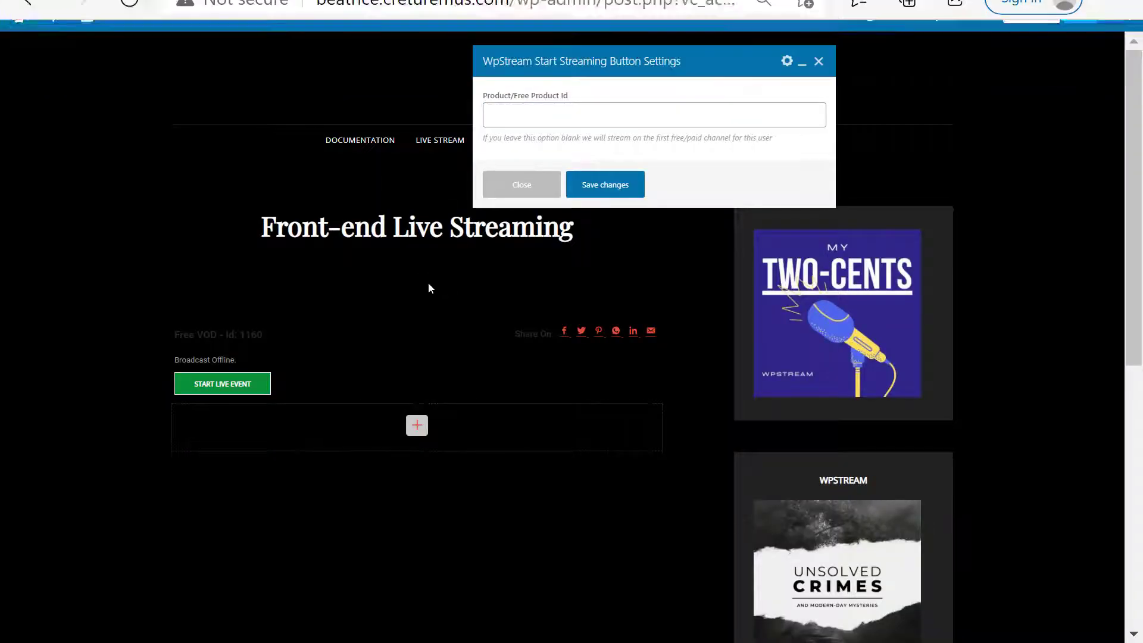
left_click(557, 124)
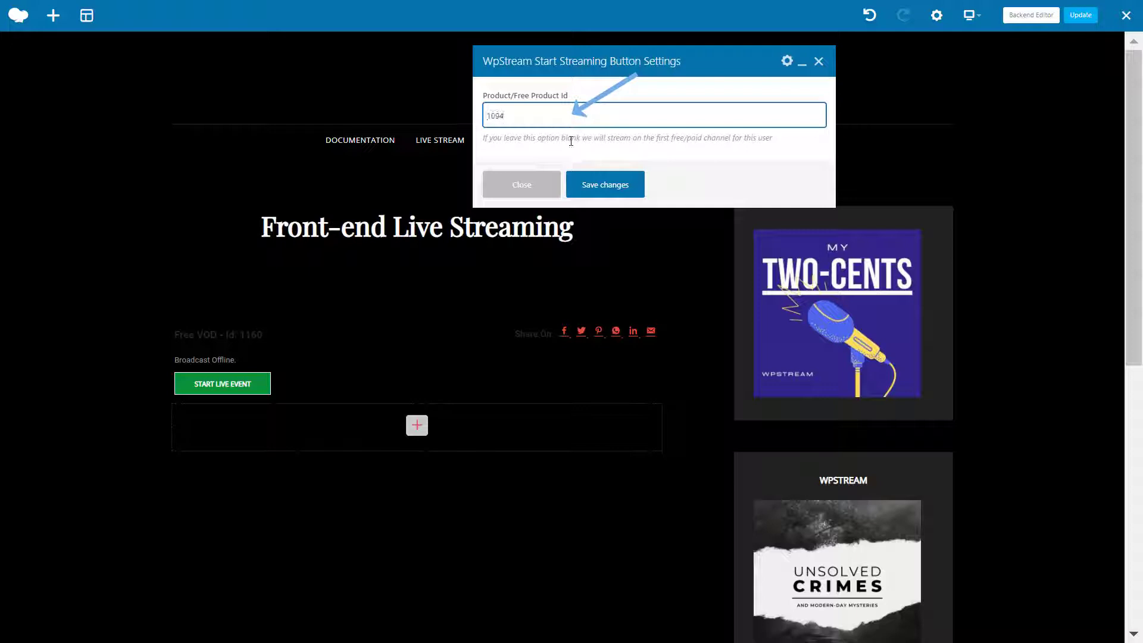
left_click(593, 185)
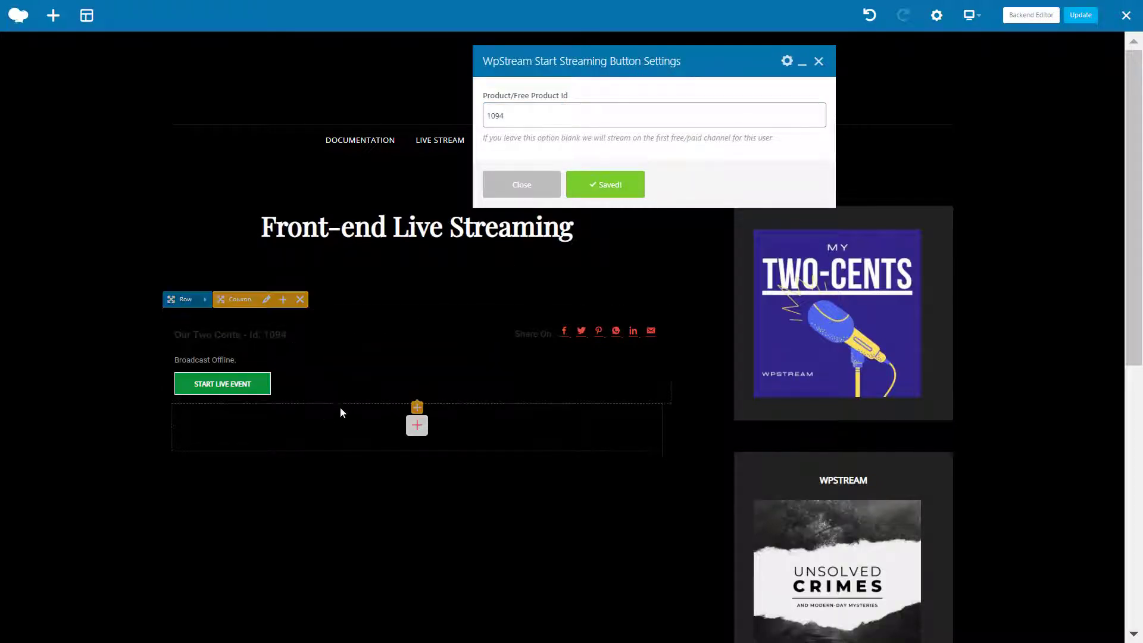
left_click(818, 61)
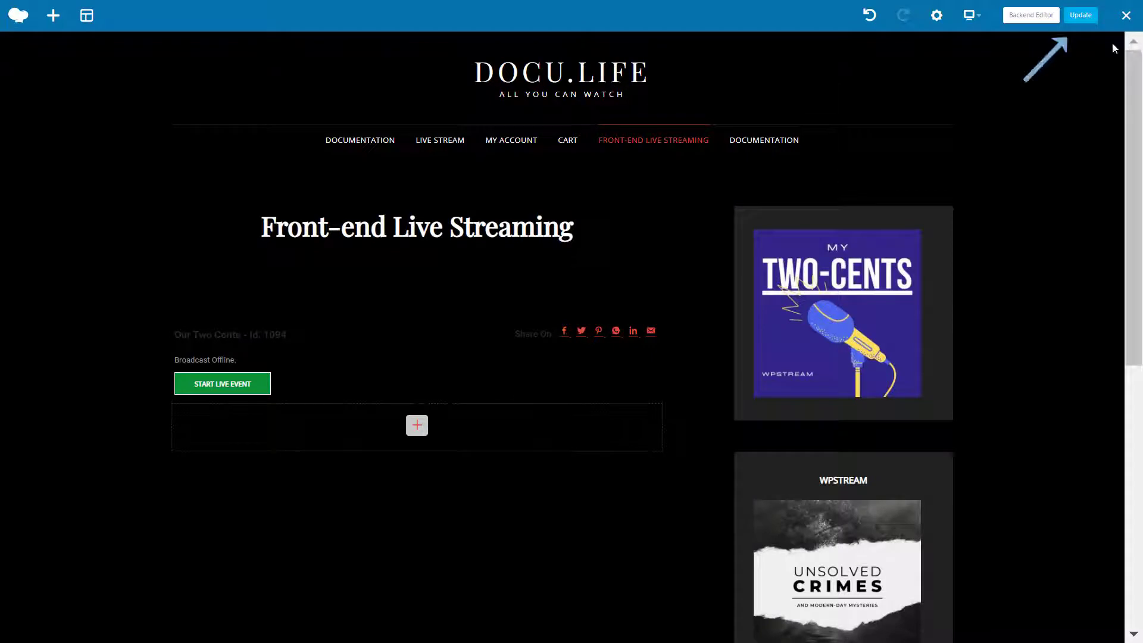
left_click(1081, 15)
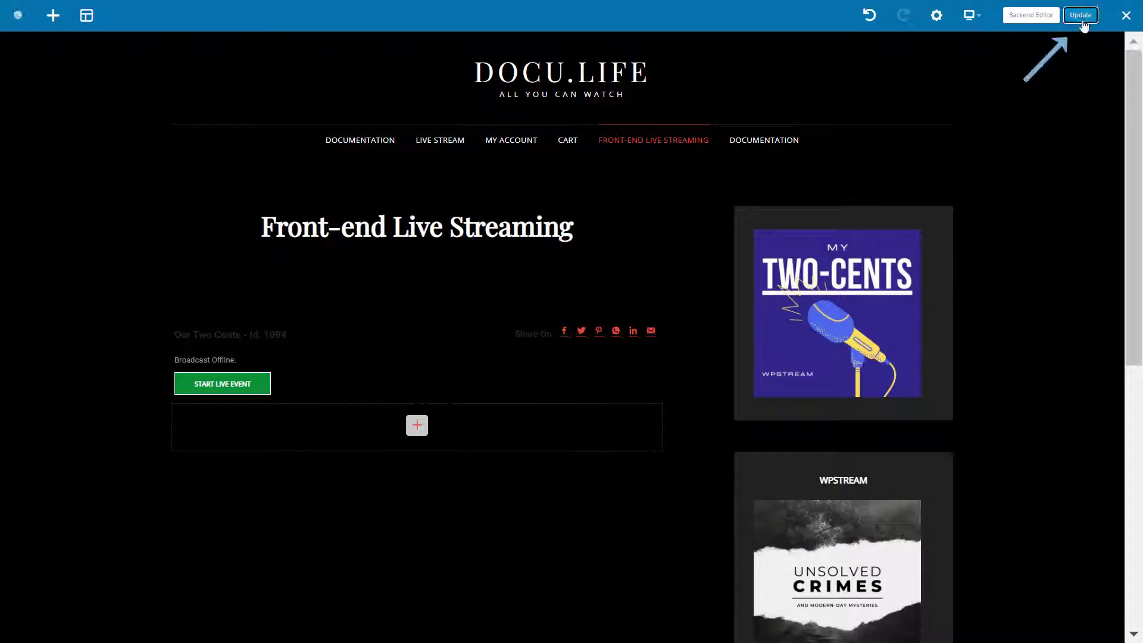
left_click(1127, 16)
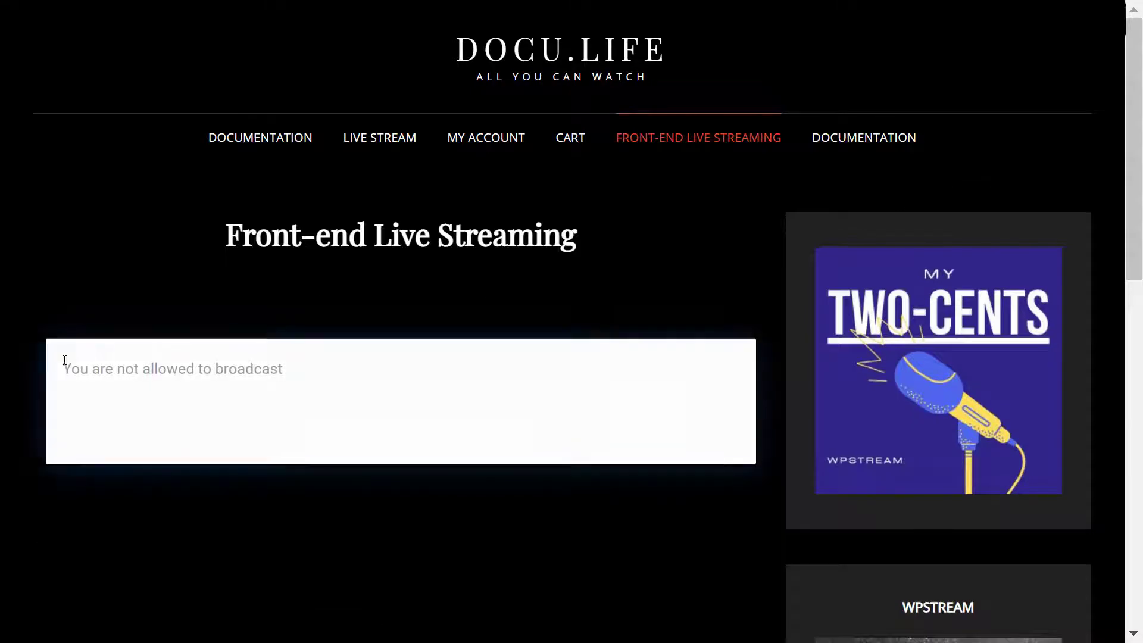
Highlight then deselect the 'You are not allowed to broadcast' message on the live page
left_click_drag(62, 364, 332, 373)
left_click(333, 372)
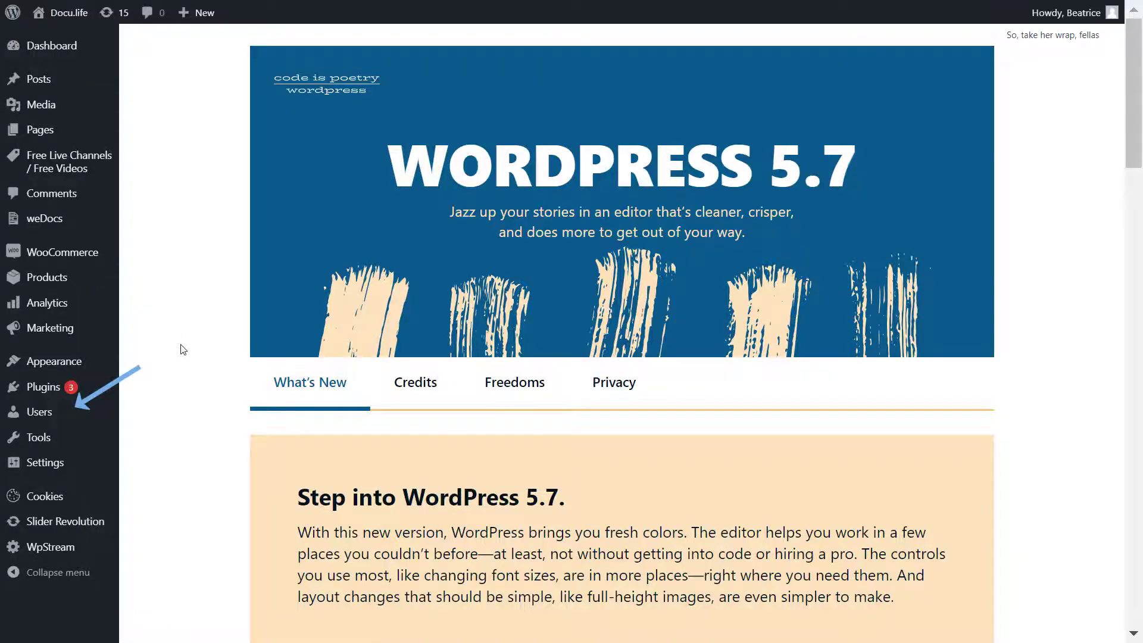
Change the customer user's role from Customer to Editor and update the user
mouse_move(63, 417)
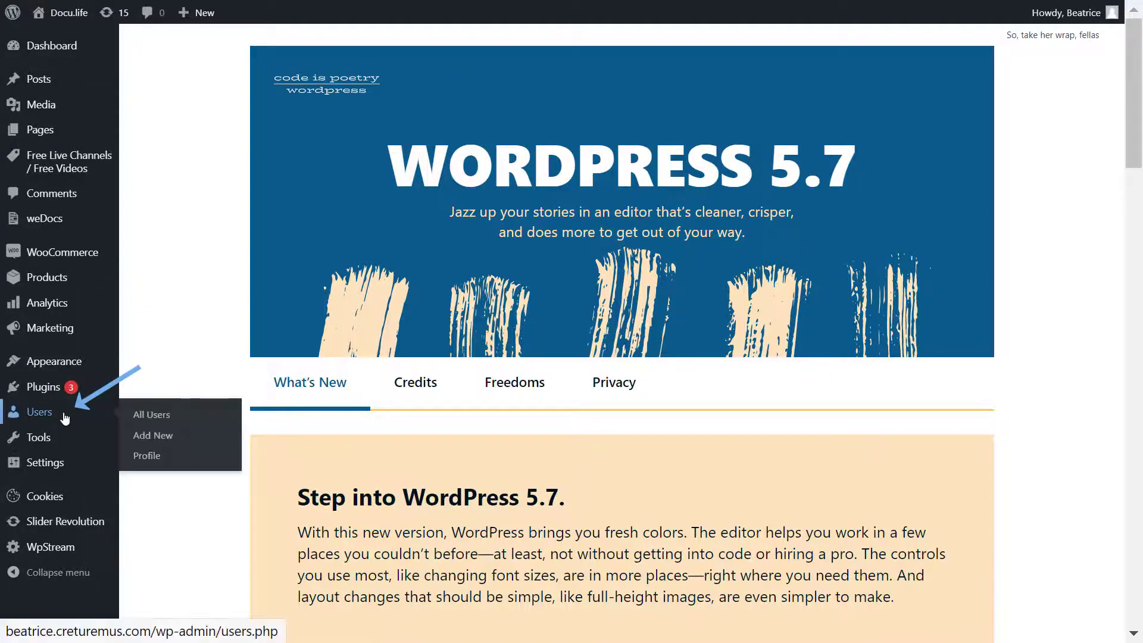
left_click(153, 423)
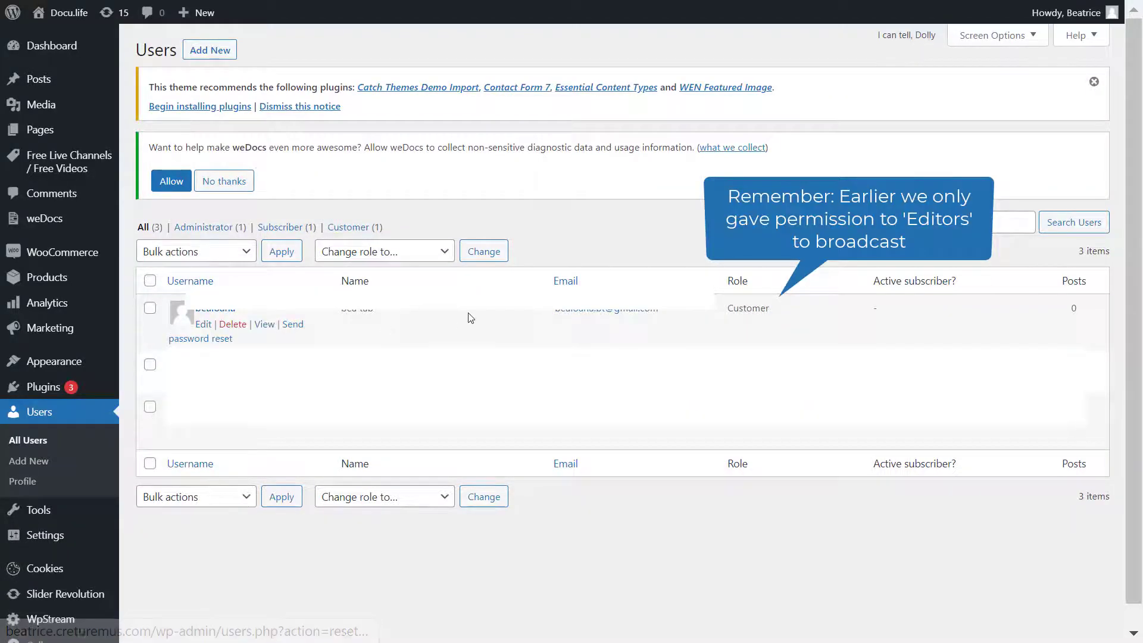
double_click(742, 312)
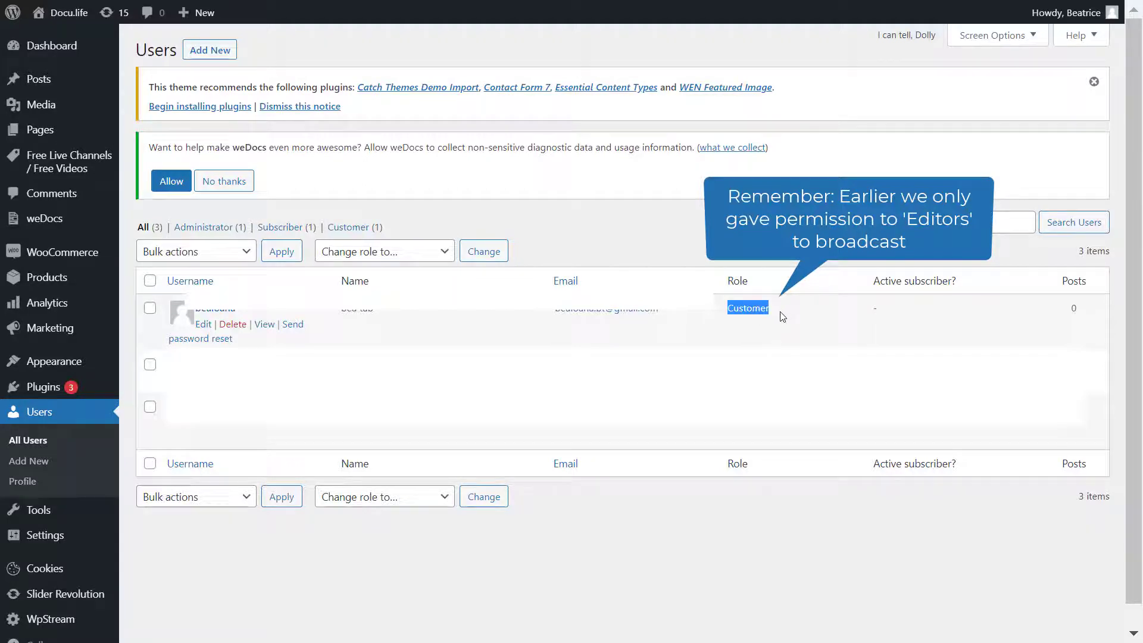
left_click(199, 324)
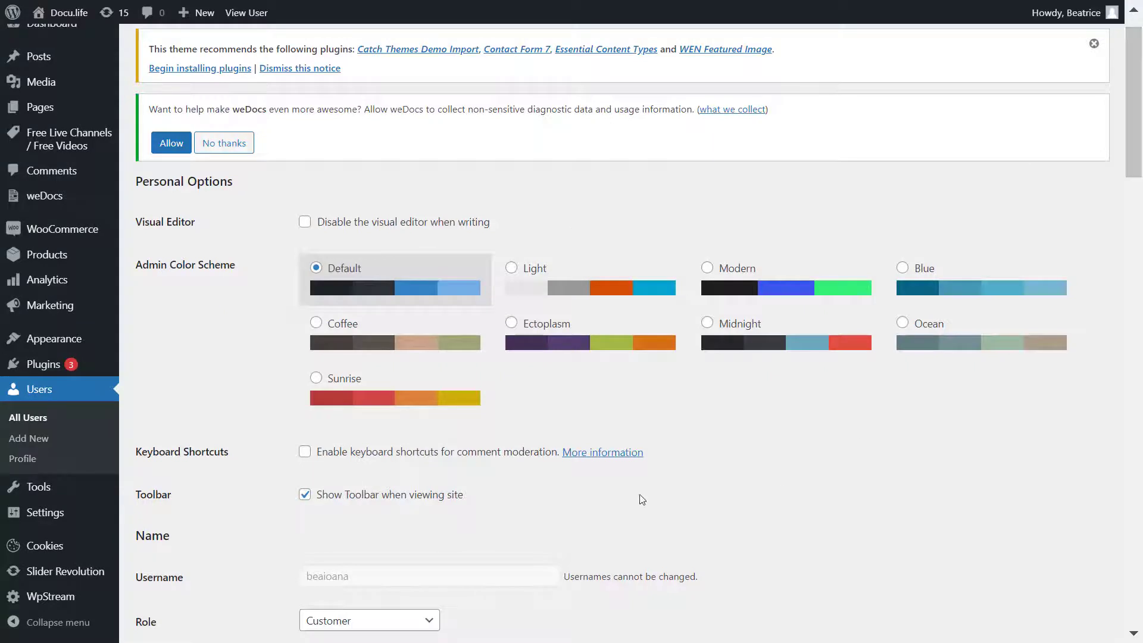
left_click(430, 621)
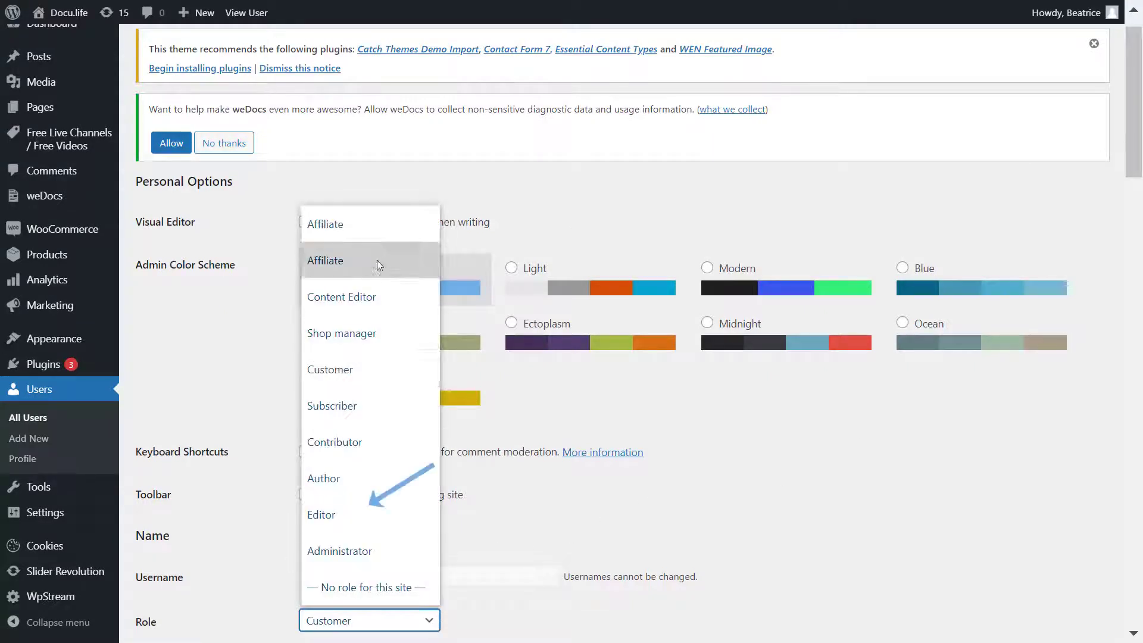
left_click(405, 510)
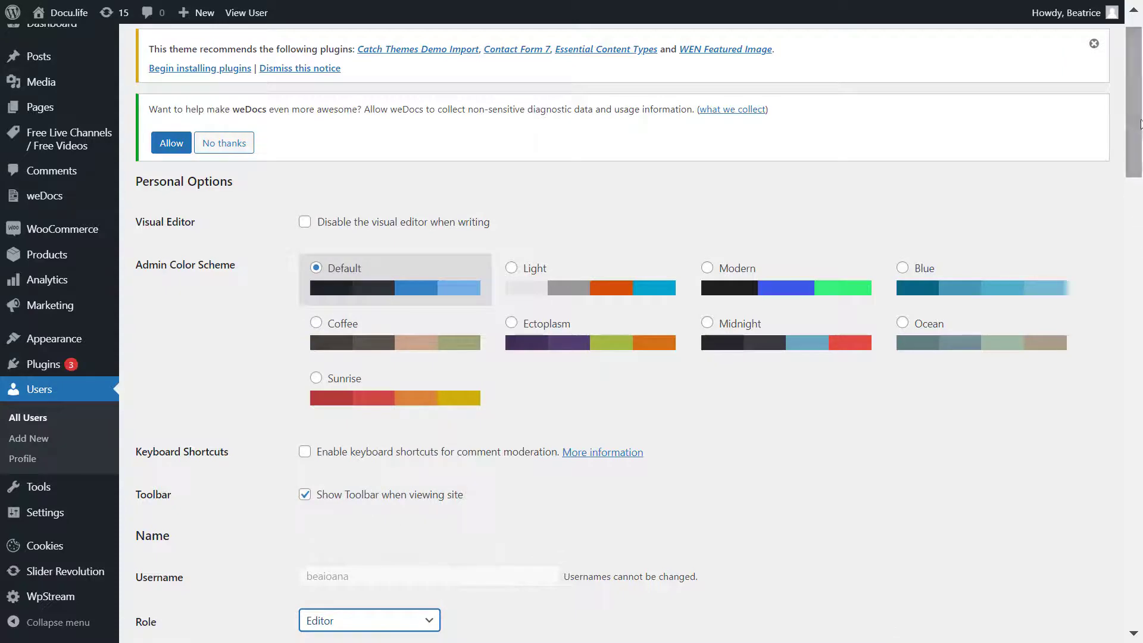
left_click_drag(1133, 146, 1133, 596)
left_click(187, 577)
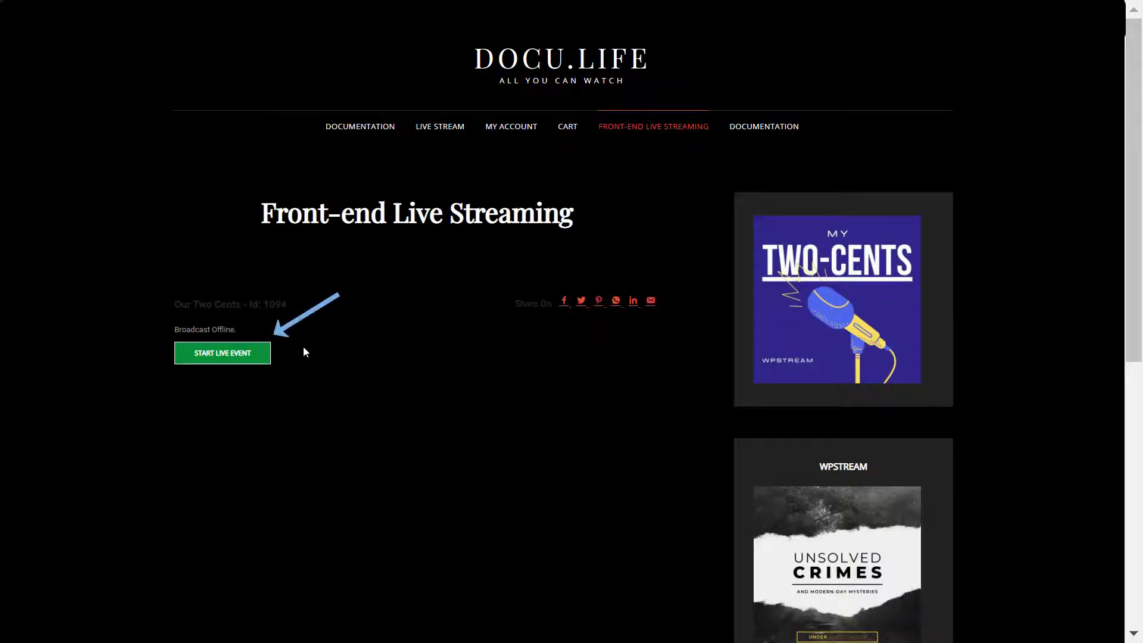
Start the live event and reveal its server address and stream key for an external broadcaster
left_click(253, 357)
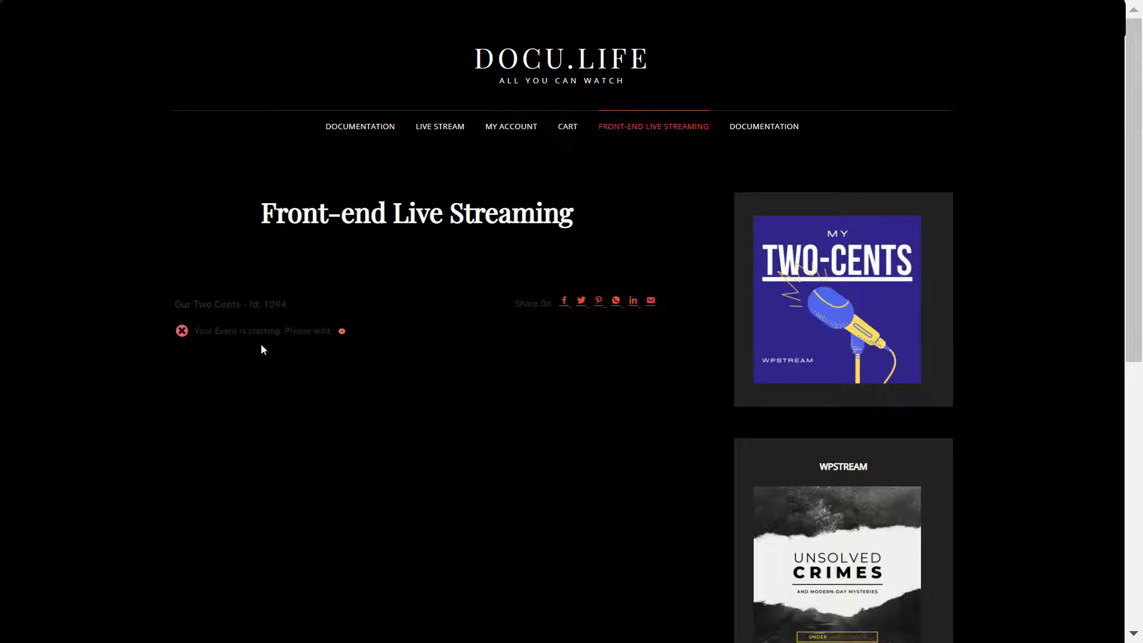
left_click(378, 364)
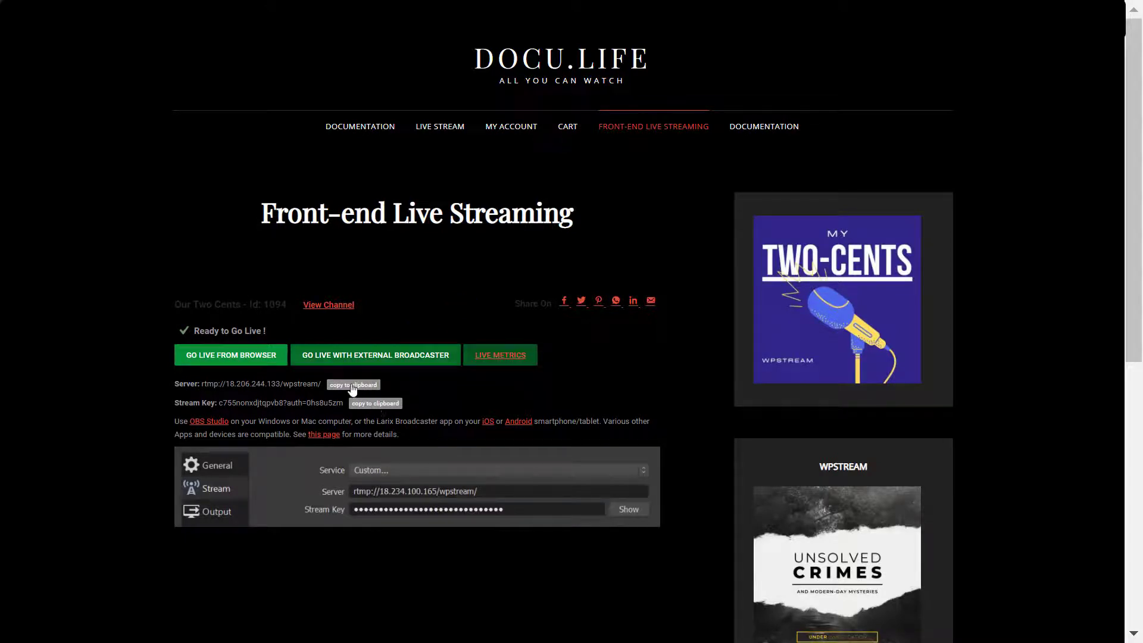
key("alt+Tab")
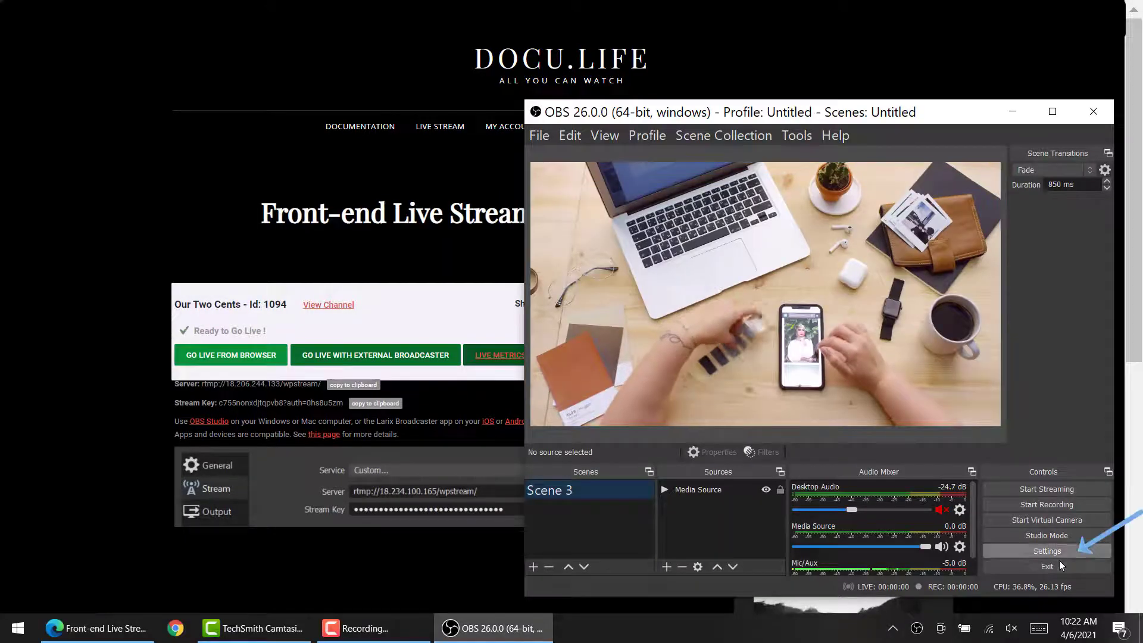
Set OBS to stream to rtmp://18.206.244.133/wpstream/ with the channel's stream key, then start streaming
left_click(1063, 553)
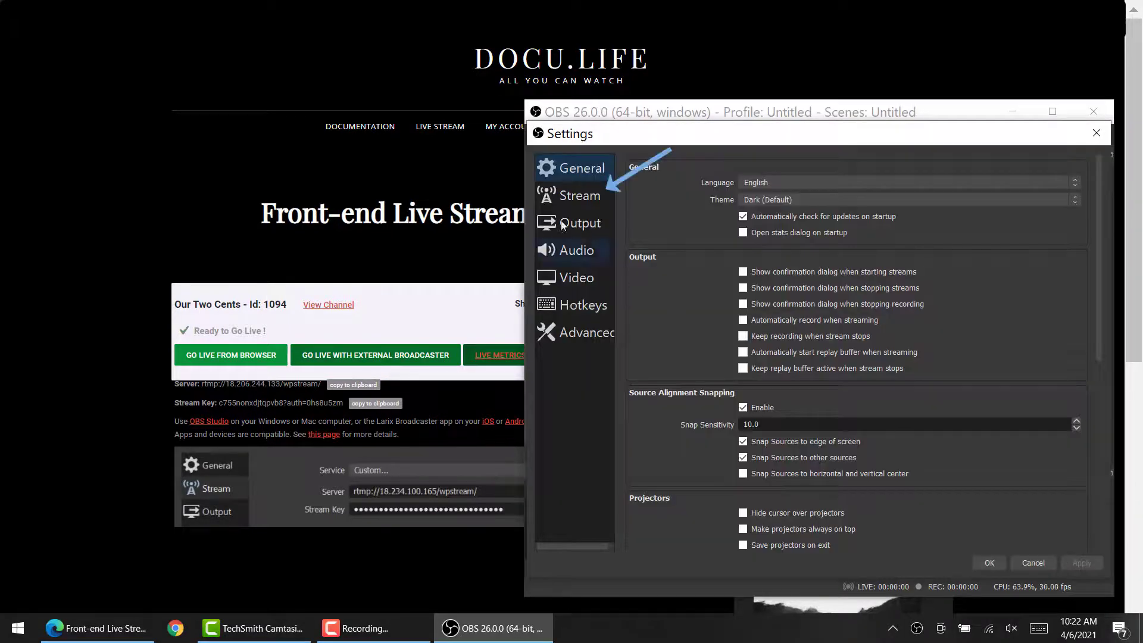
left_click(552, 206)
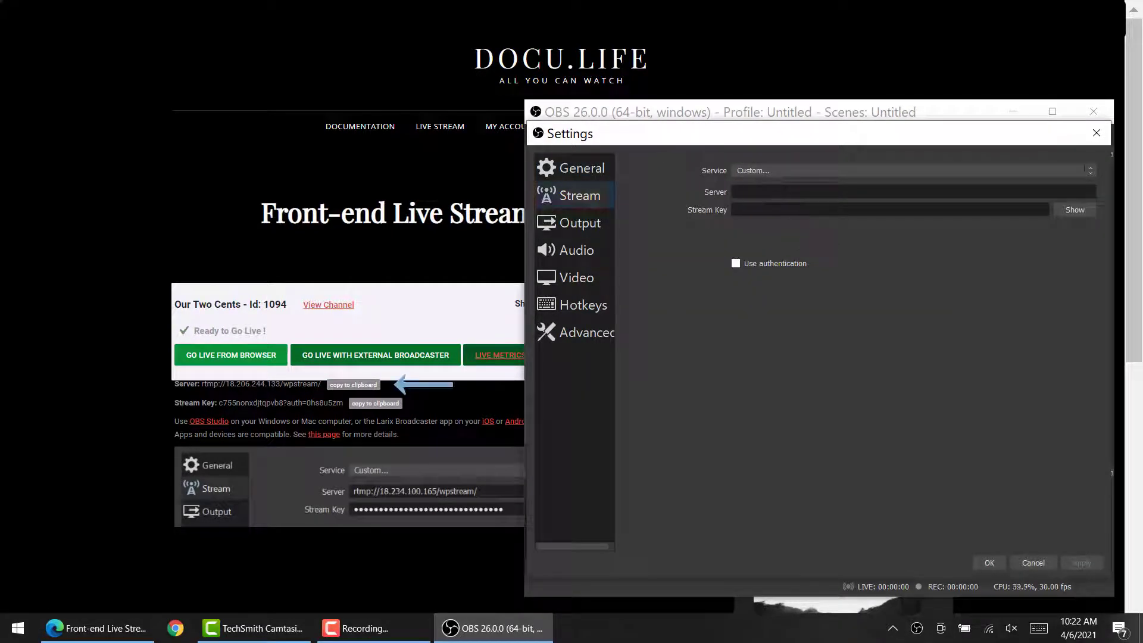
type("rtmp://18.206.244.133/wpstream/")
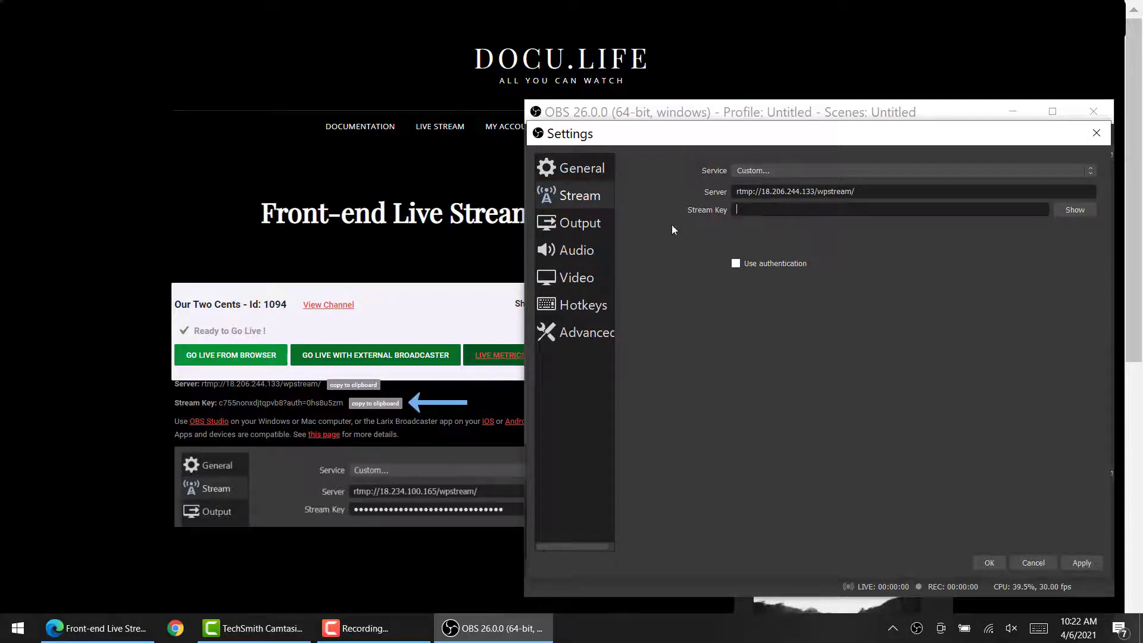
left_click(377, 405)
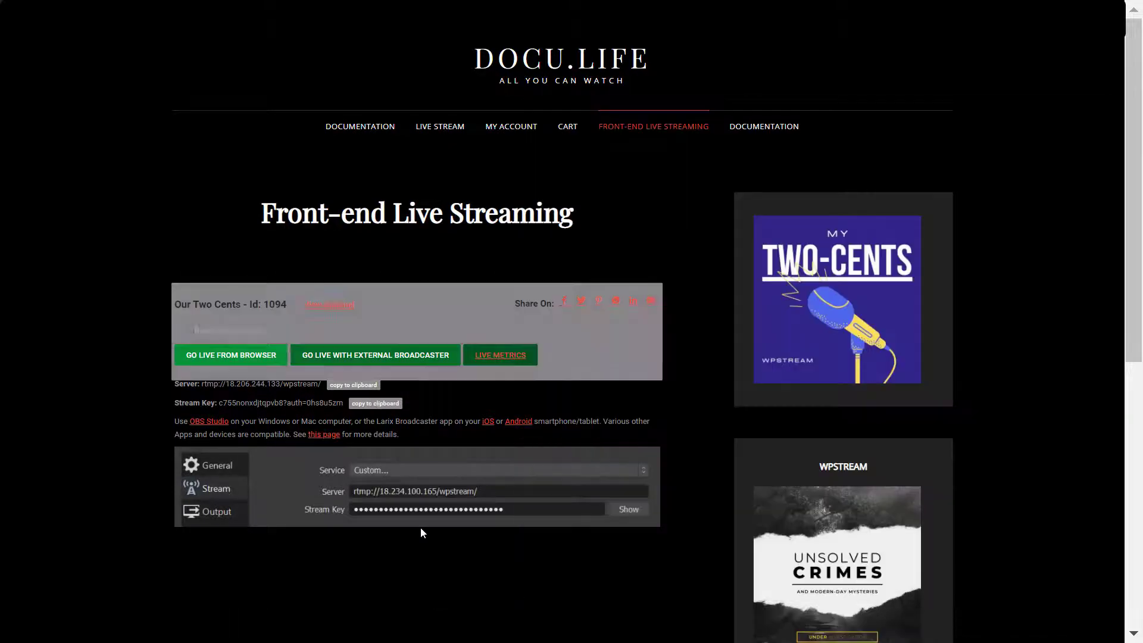
key("alt+Tab")
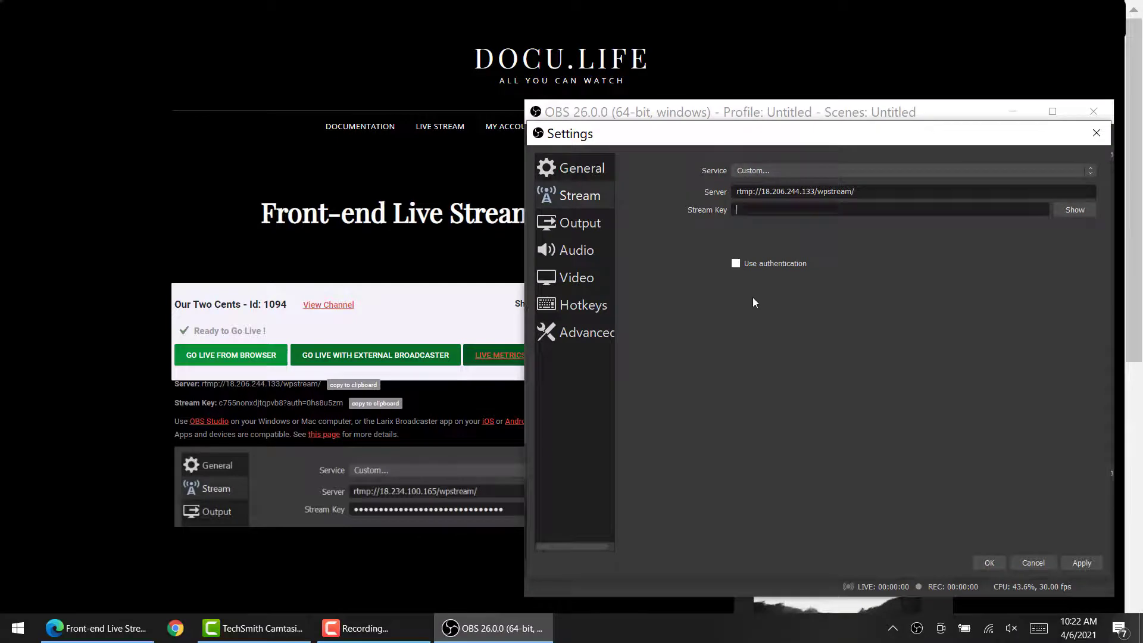
key("ctrl+v")
left_click(992, 566)
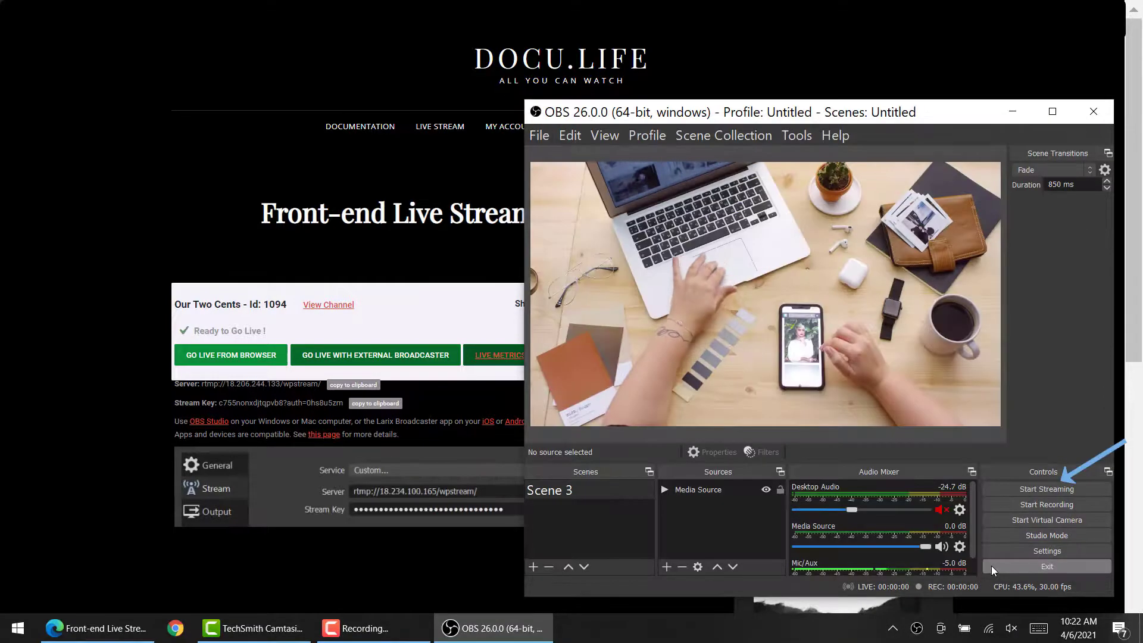
left_click(1088, 493)
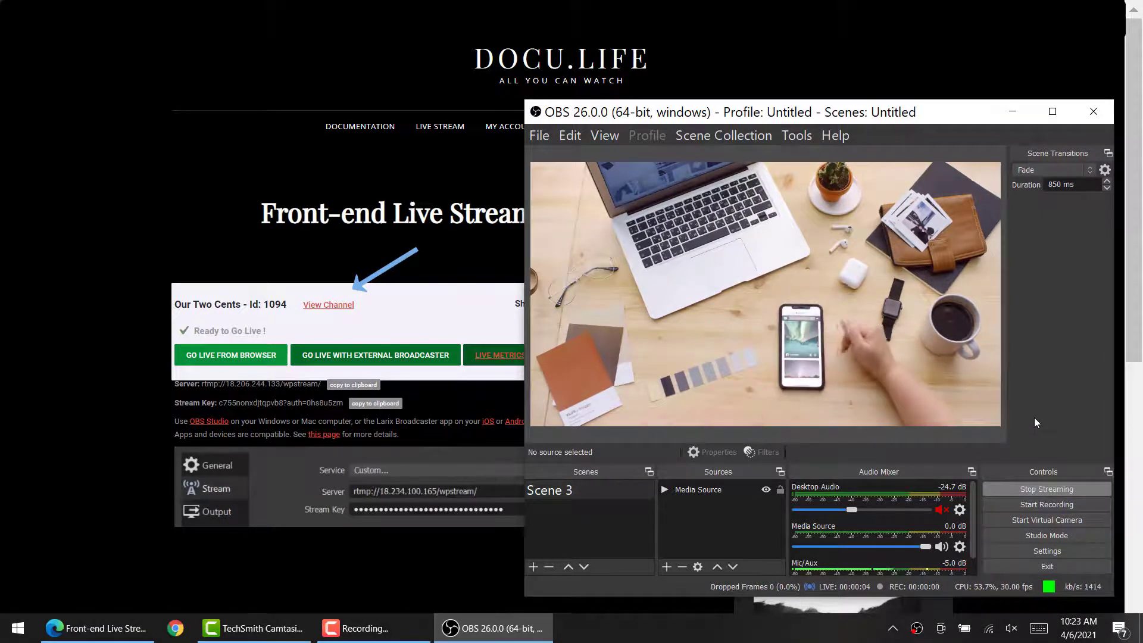
Watch the live broadcast on the Our Two Cents page, testing picture-in-picture before returning to OBS
left_click(396, 426)
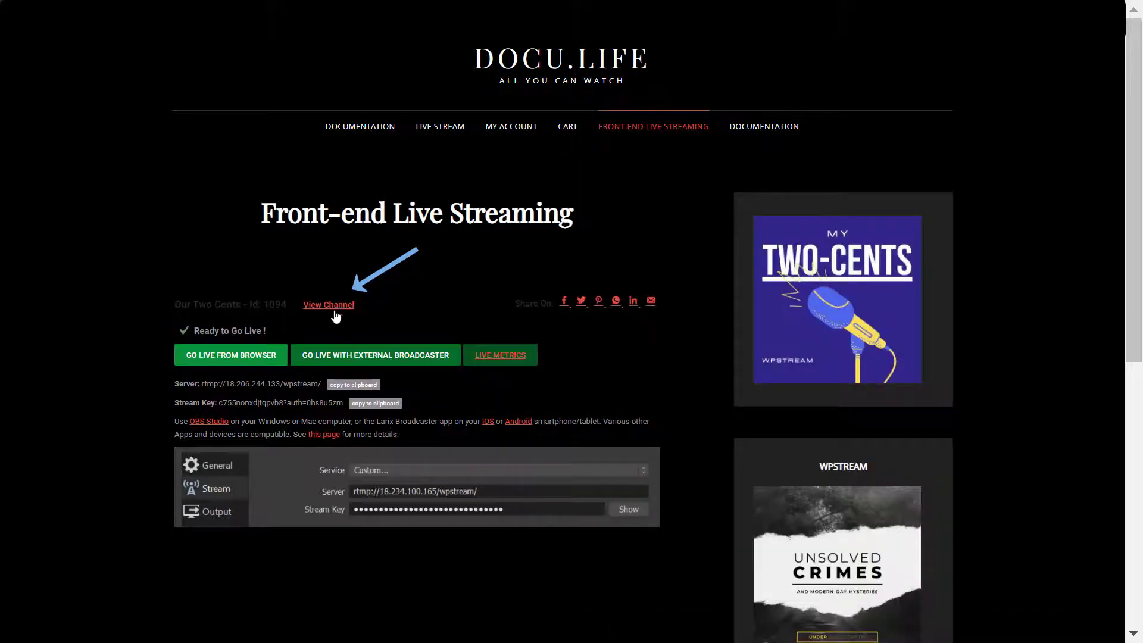
left_click(329, 304)
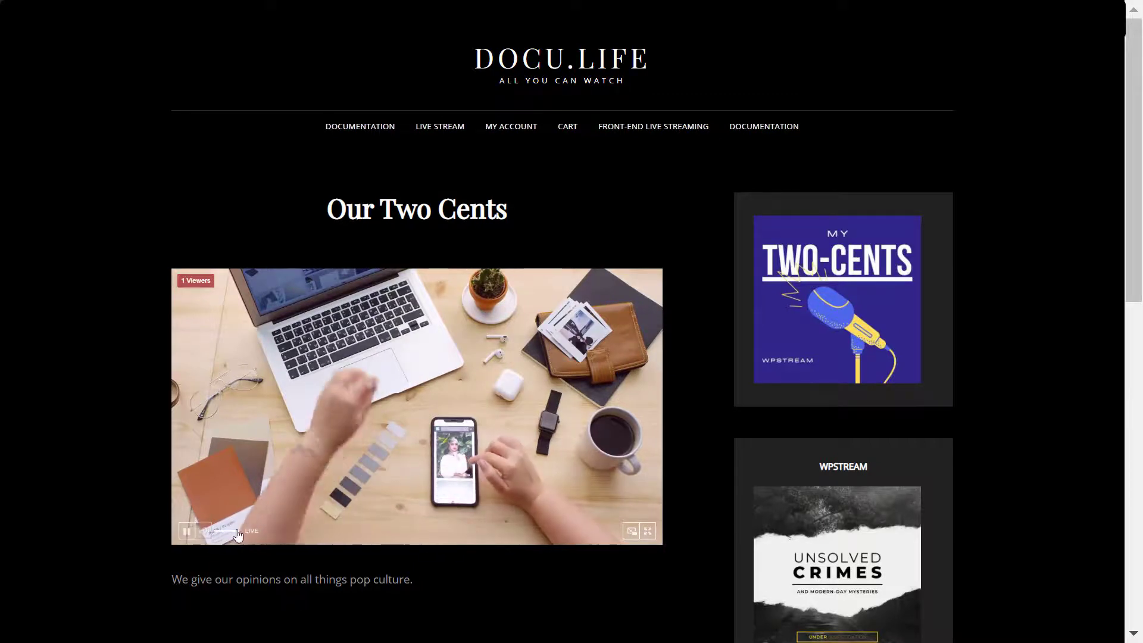
left_click(632, 531)
left_click_drag(858, 506, 537, 407)
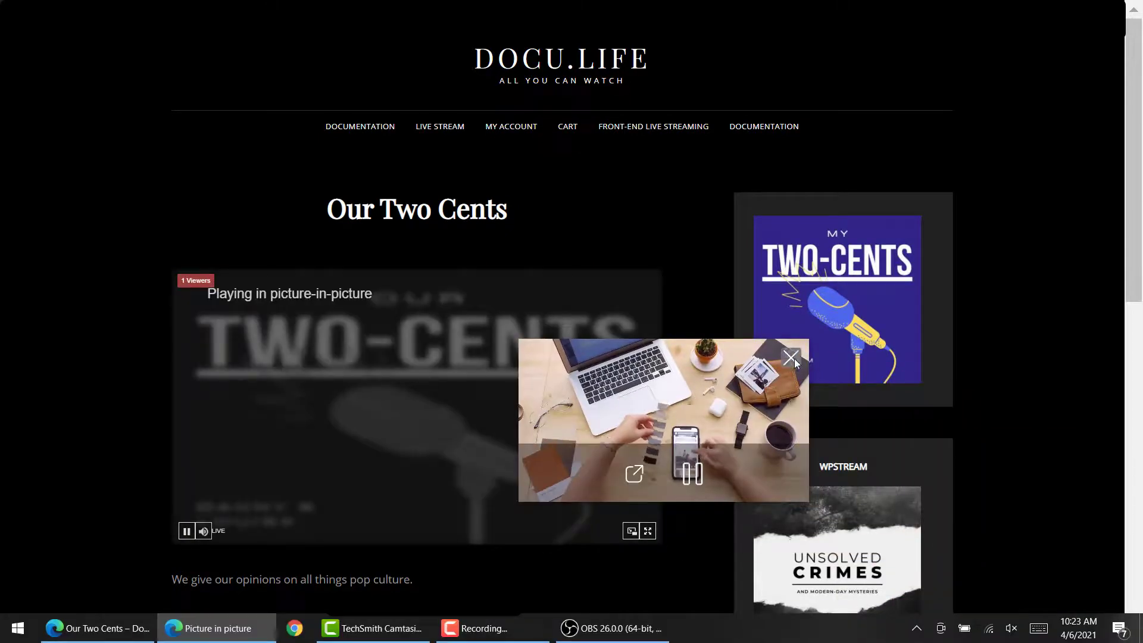
left_click(634, 474)
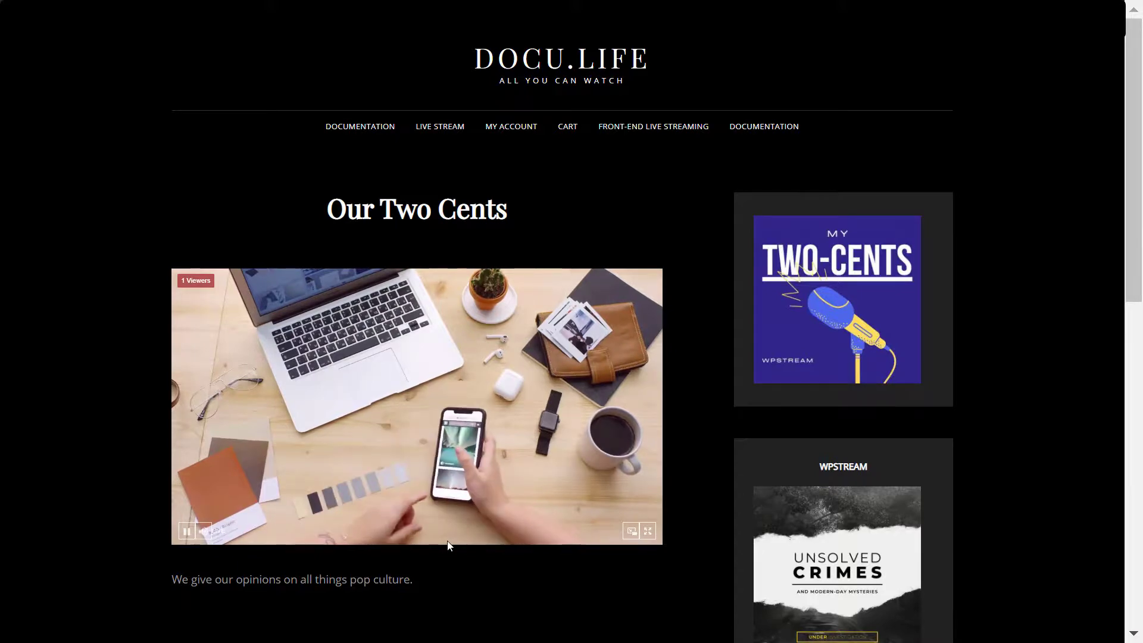
key("alt+Tab")
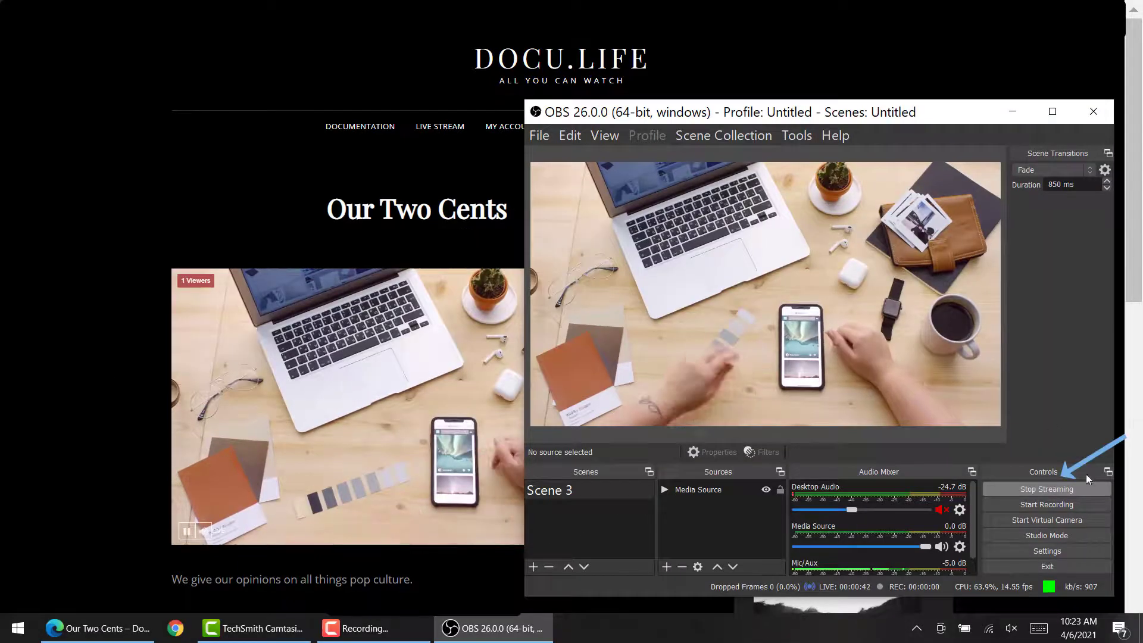
Stop streaming in OBS and return to the Our Two Cents channel page
left_click(1085, 487)
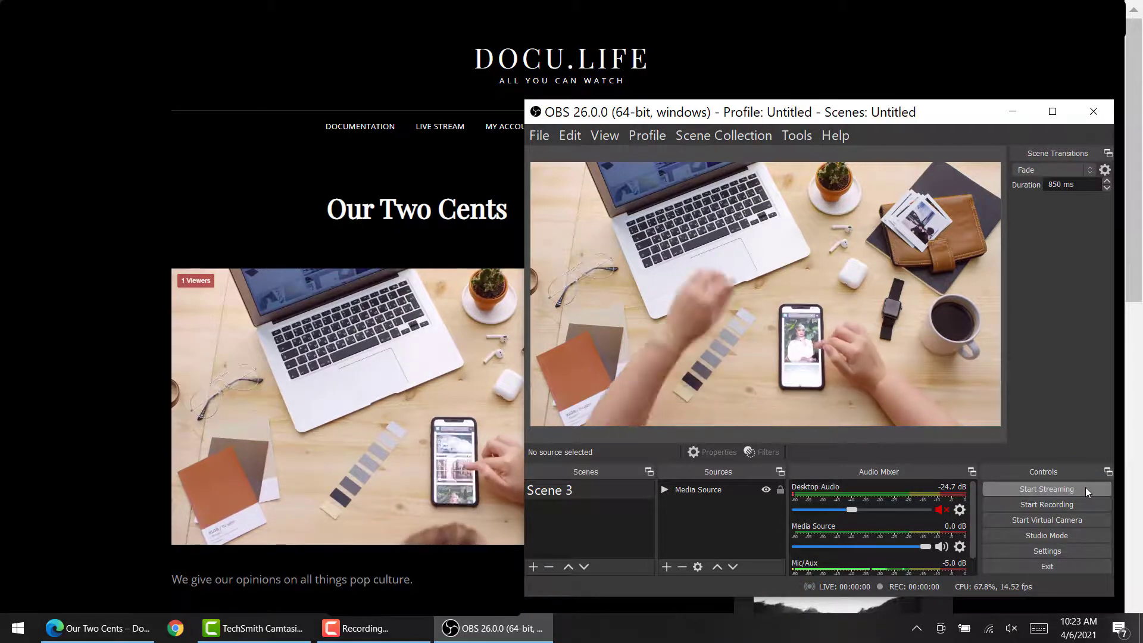
left_click(126, 362)
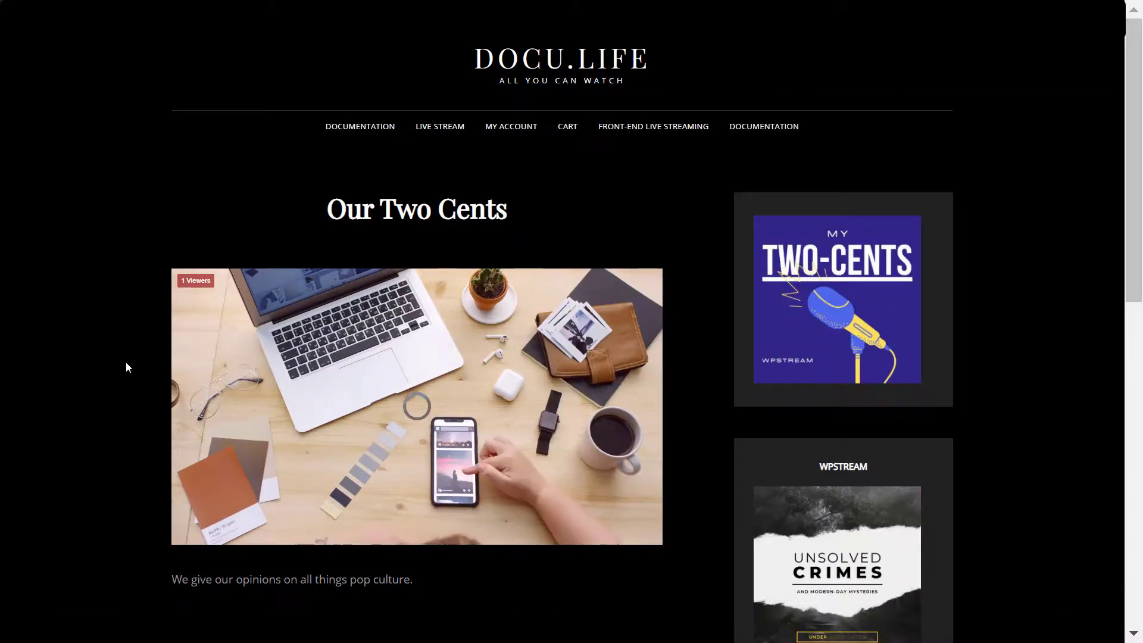